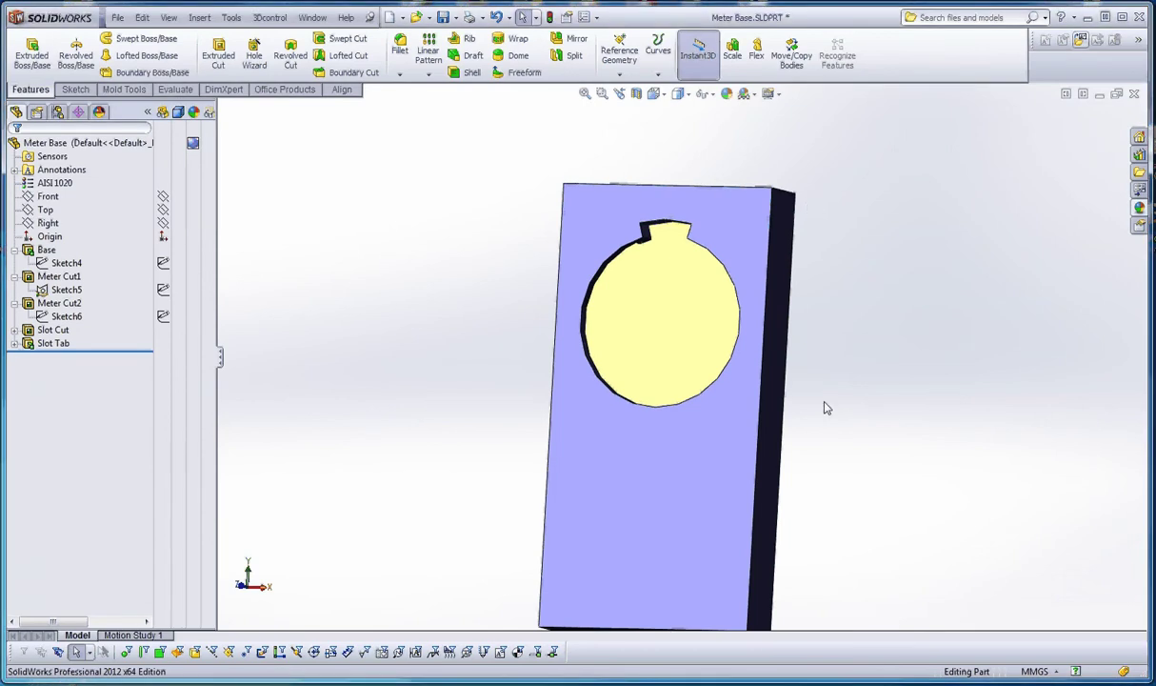
Show the sketch of Meter Cut1 (Sketch5) on the model, including its circles and construction lines
scroll(750, 320, up, 5)
scroll(750, 320, down, 3)
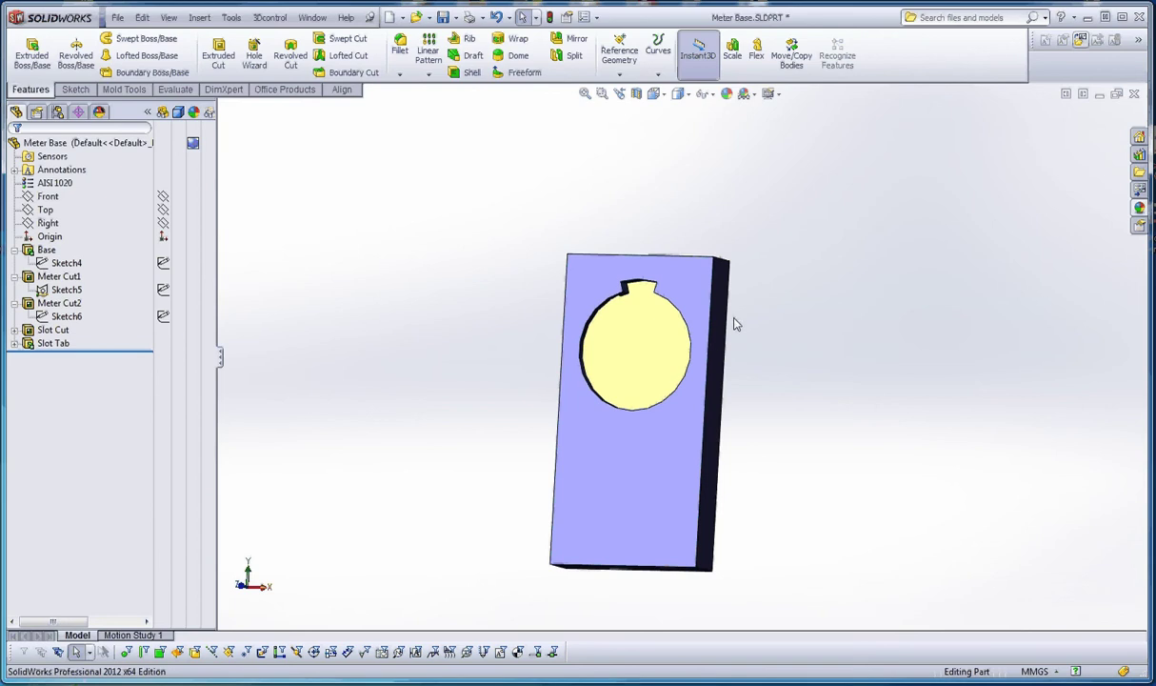
scroll(648, 320, down, 2)
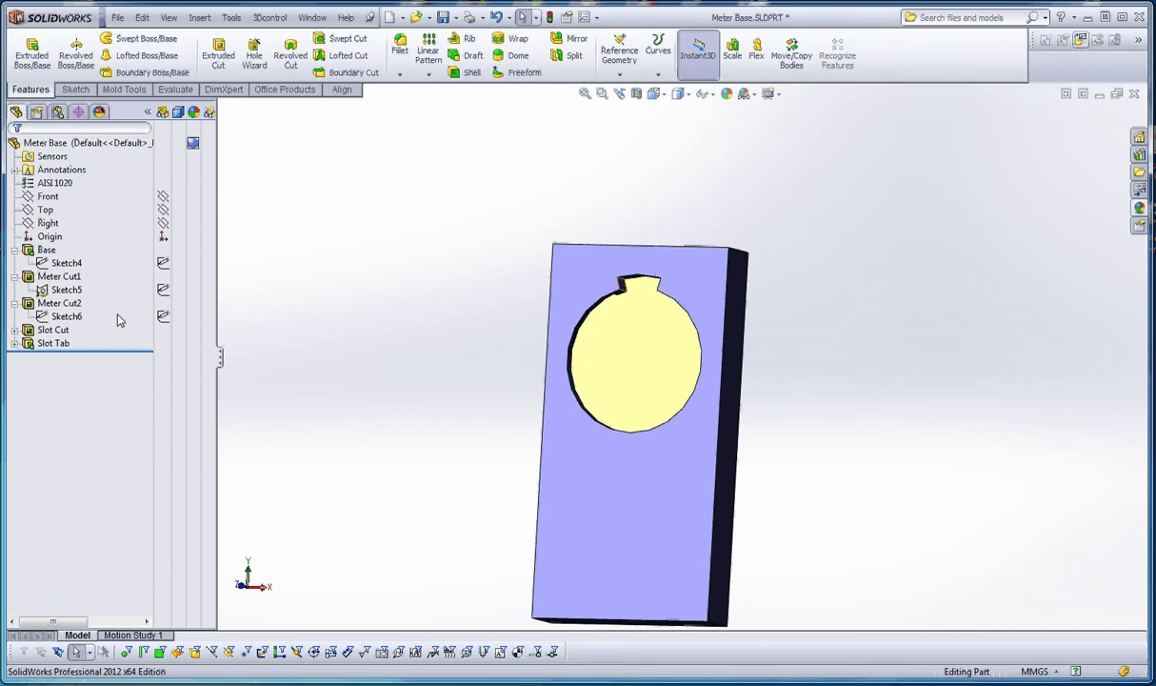
click(64, 289)
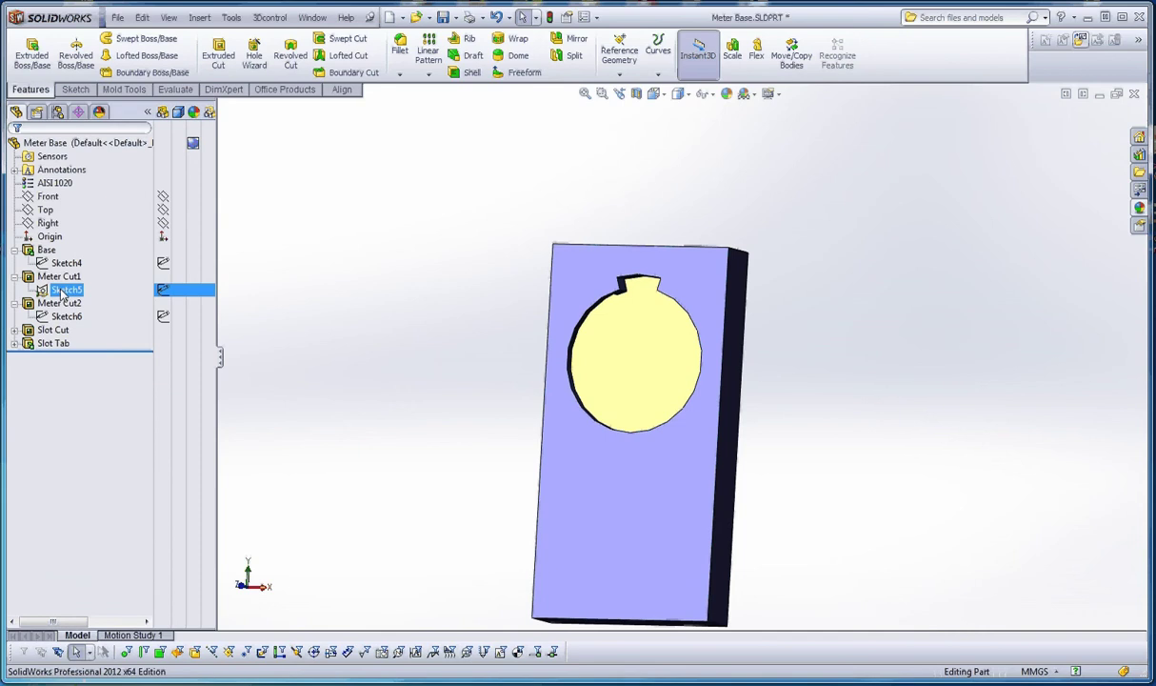
right_click(64, 289)
click(71, 260)
click(379, 323)
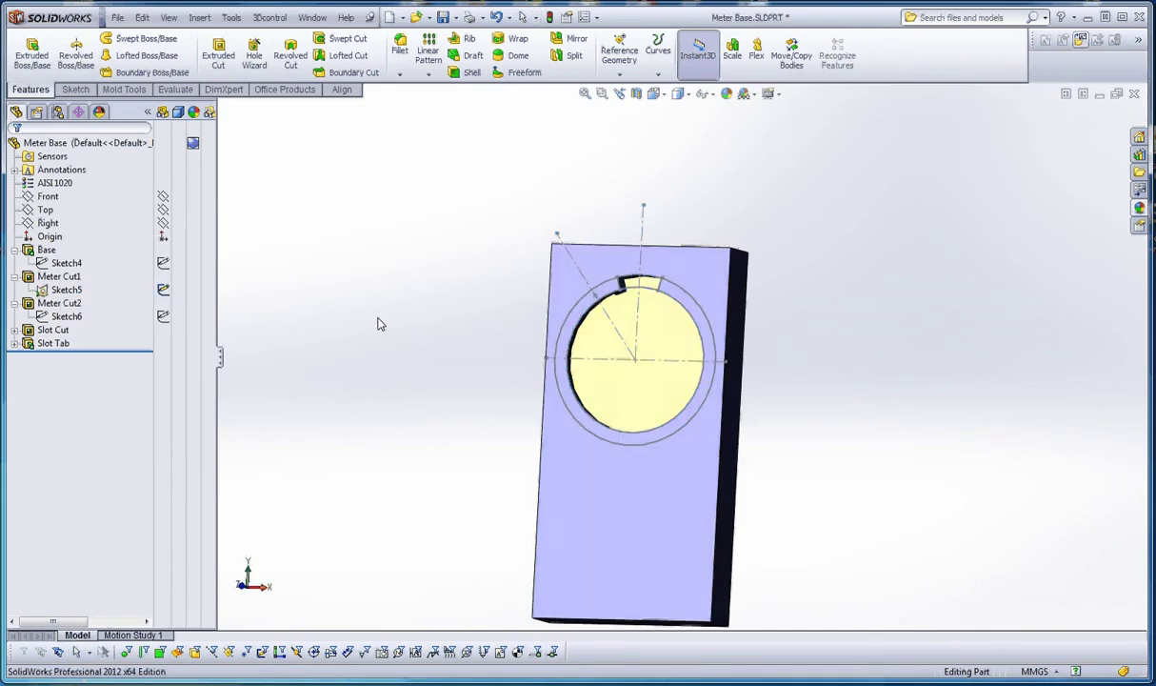
scroll(614, 310, down, 10)
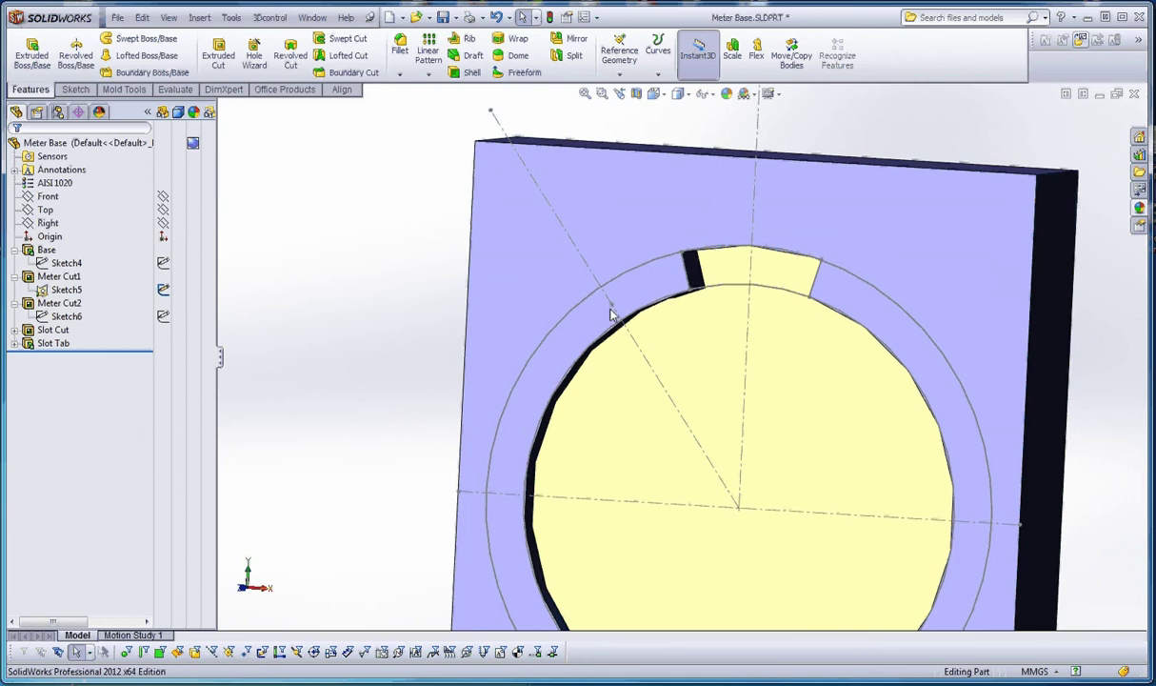
click(63, 289)
scroll(622, 335, up, 3)
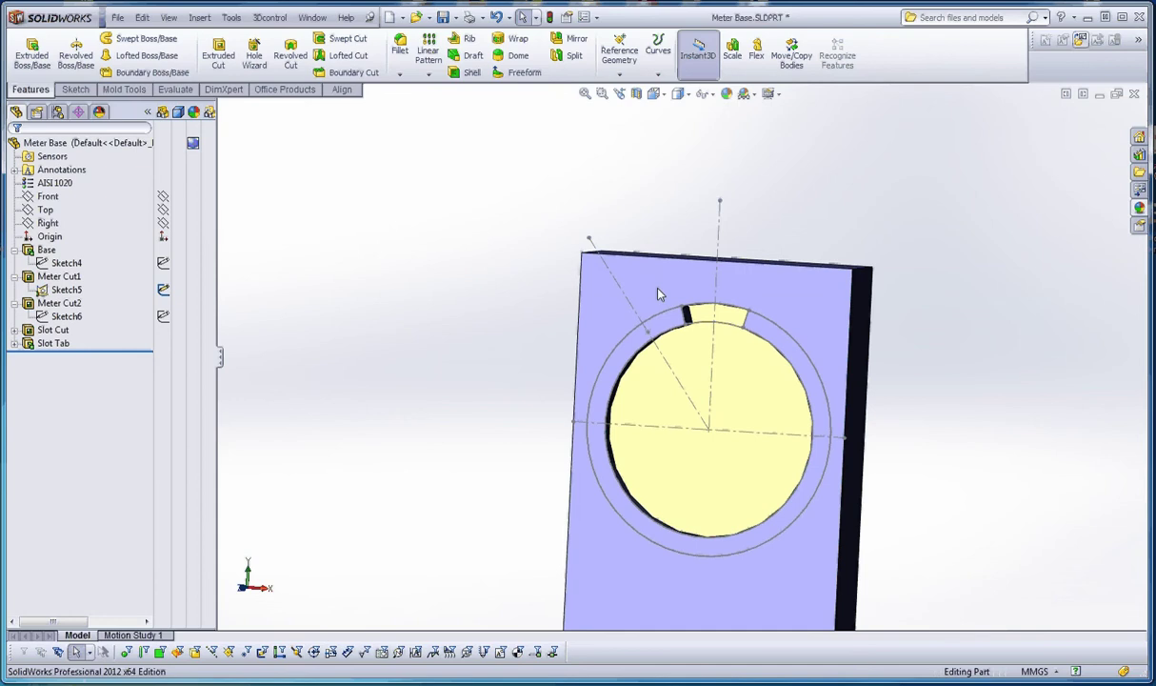
Set up a Hole Wizard countersink with ANSI Metric standard, Flat Head Screw - ANSI B18.6.7M type and M6 size
click(651, 297)
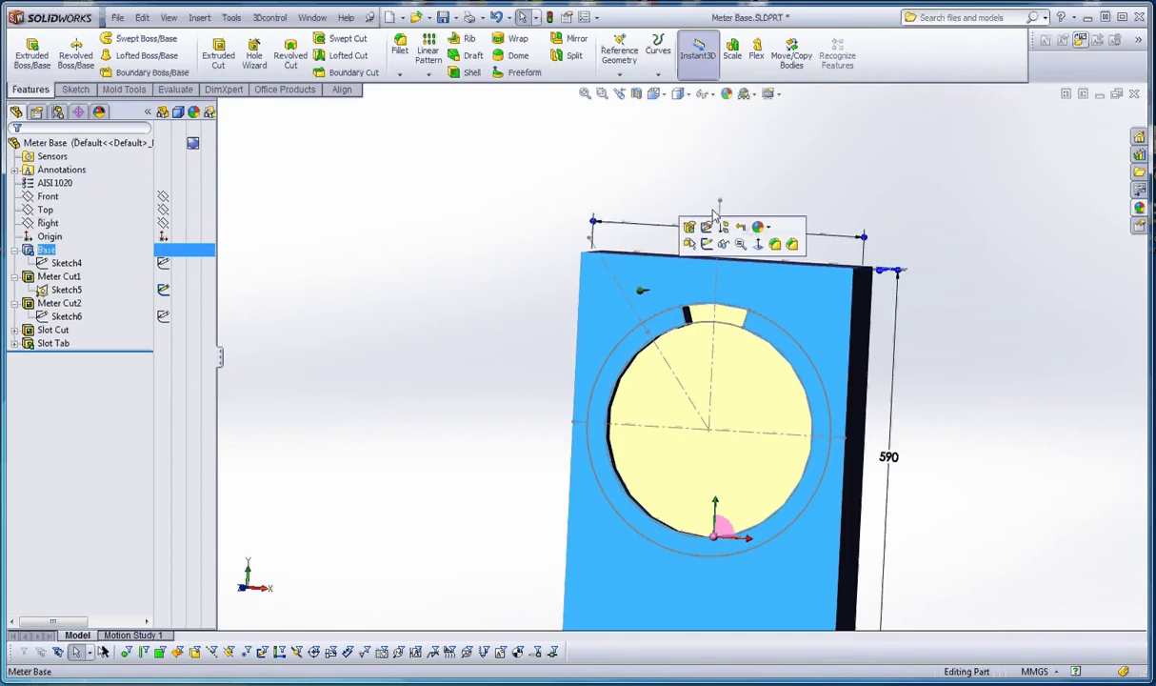
click(678, 94)
click(749, 168)
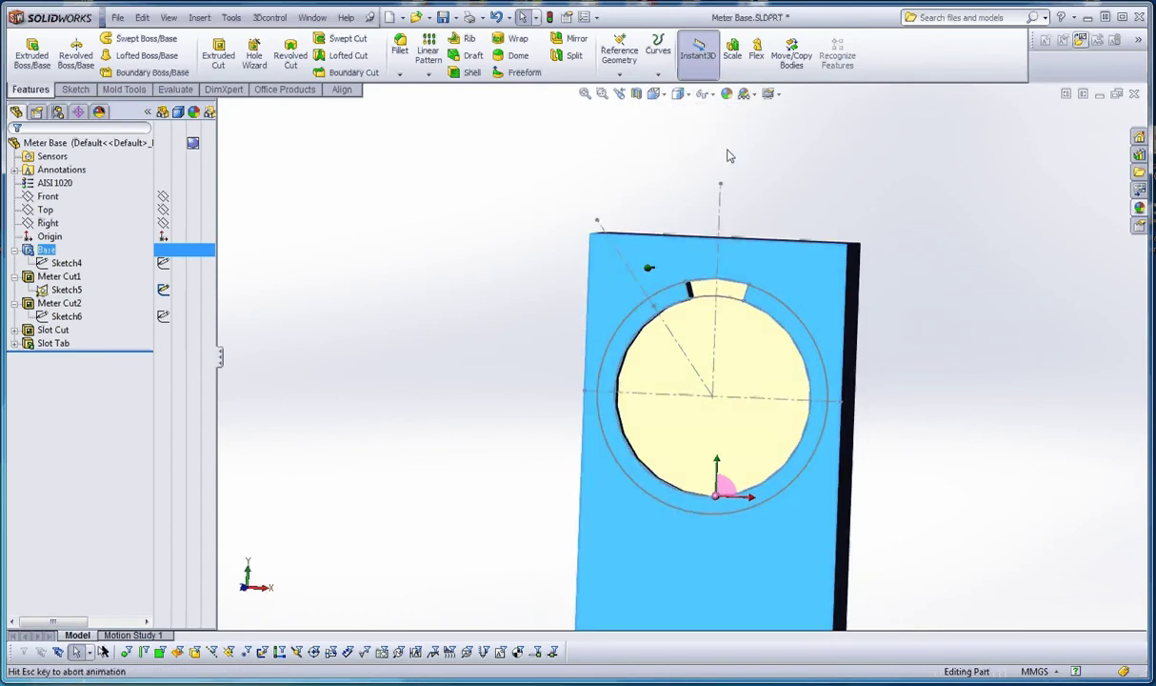
click(846, 190)
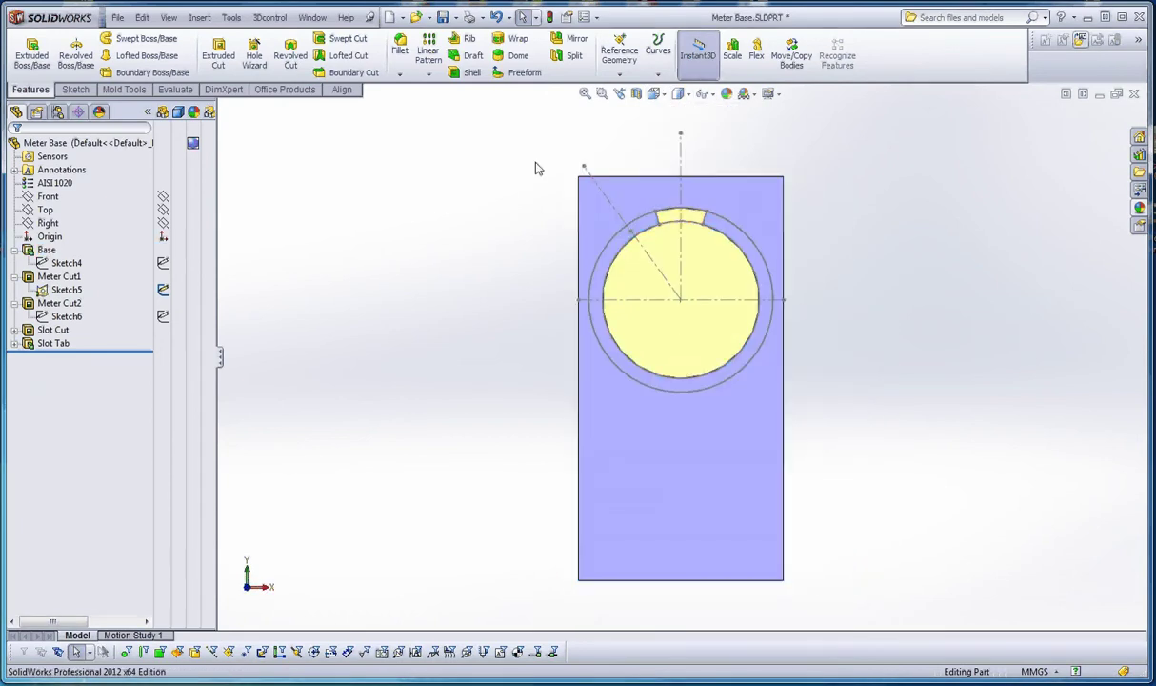
click(255, 57)
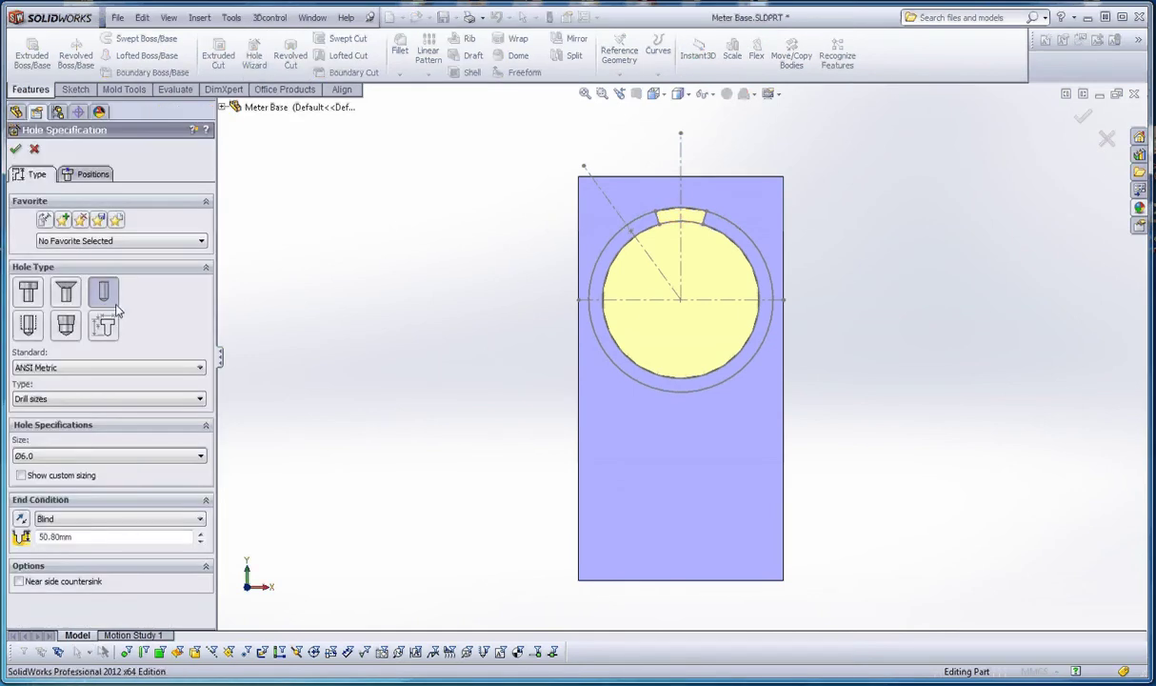
click(67, 293)
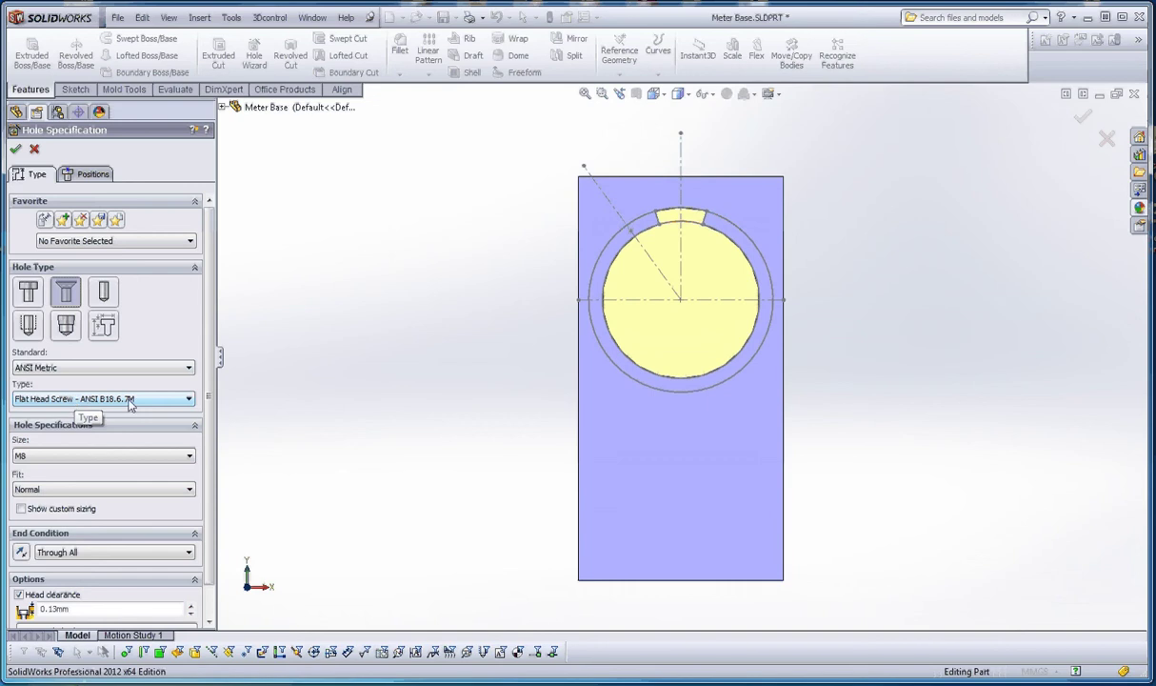
click(188, 399)
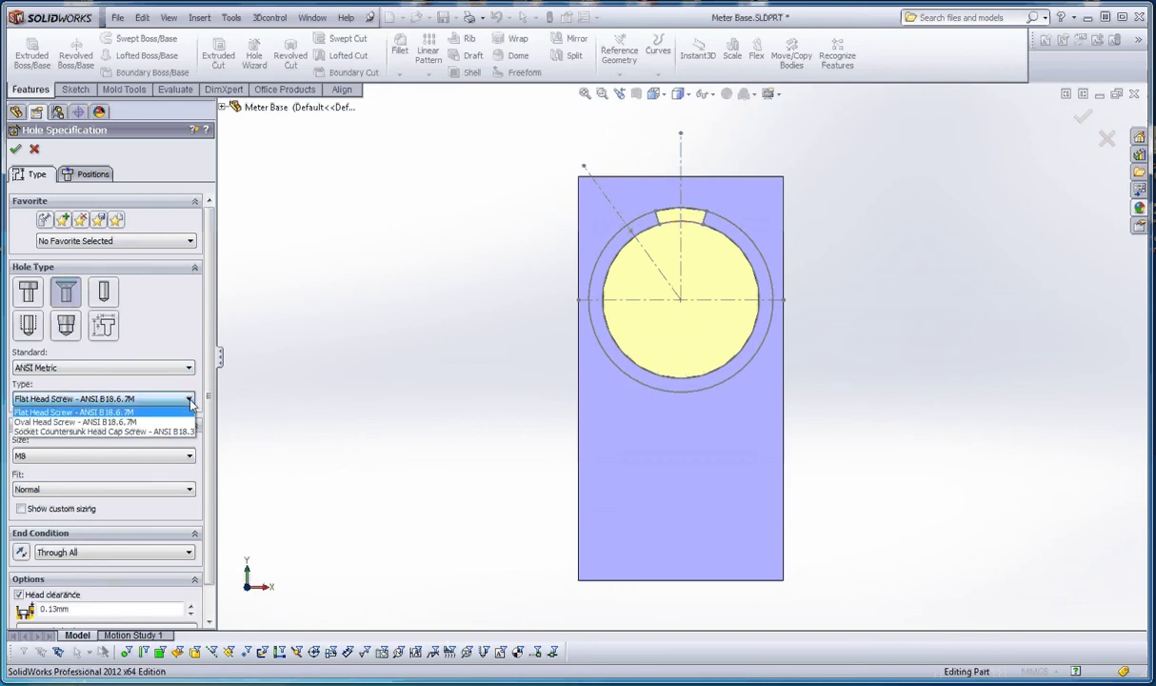
click(190, 401)
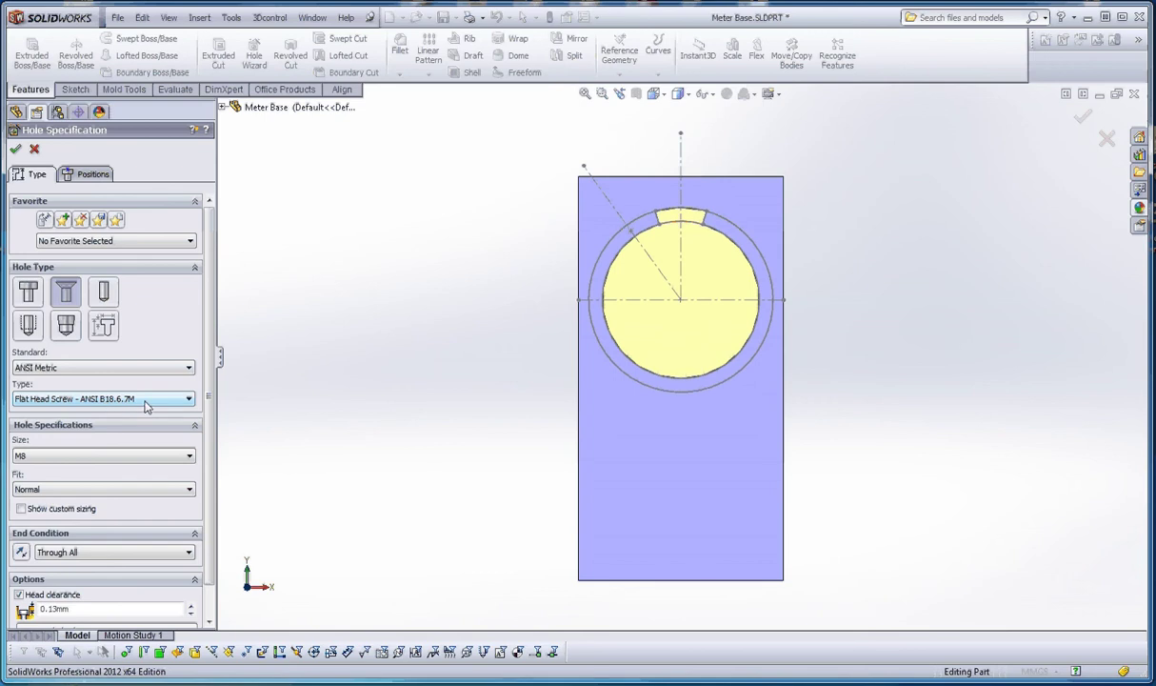
click(78, 456)
click(49, 527)
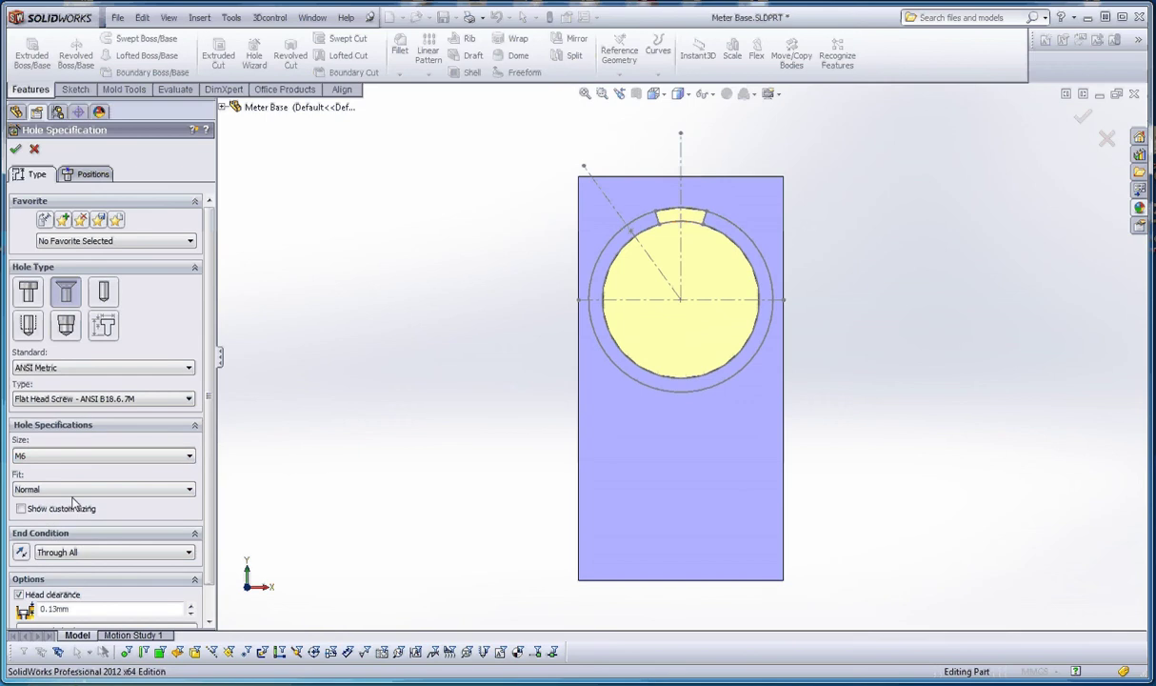
Set the countersunk hole's end condition to Blind with a depth of 50 mm
click(112, 552)
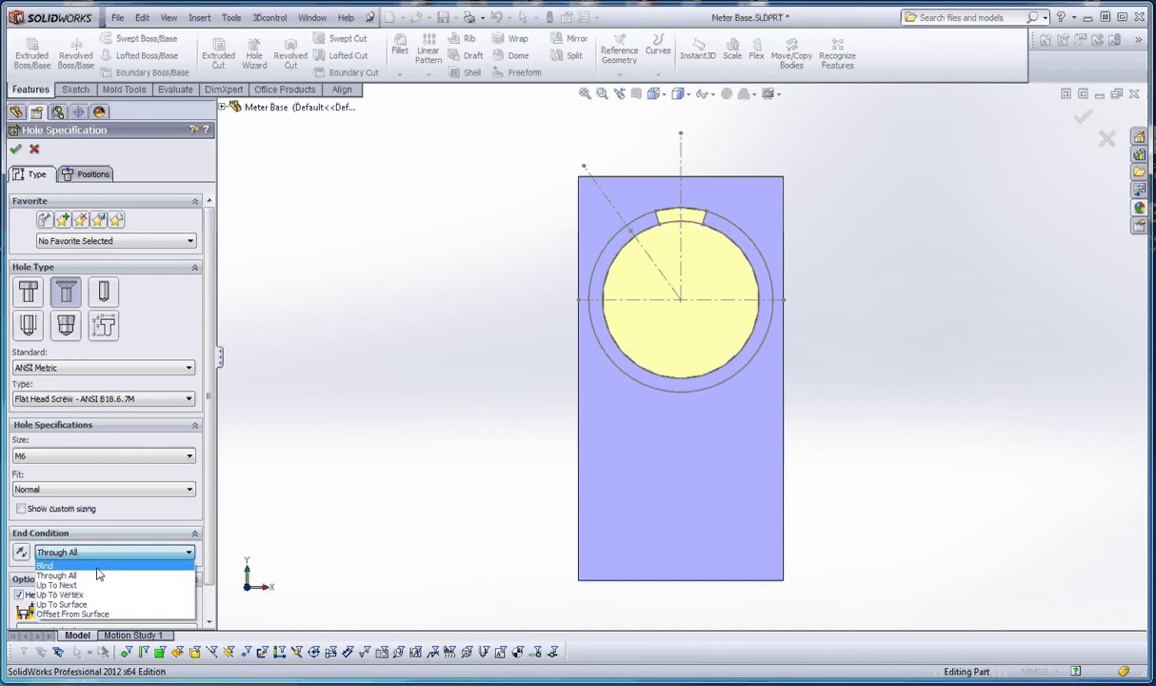
click(57, 566)
key(z)
scroll(748, 365, down, 3)
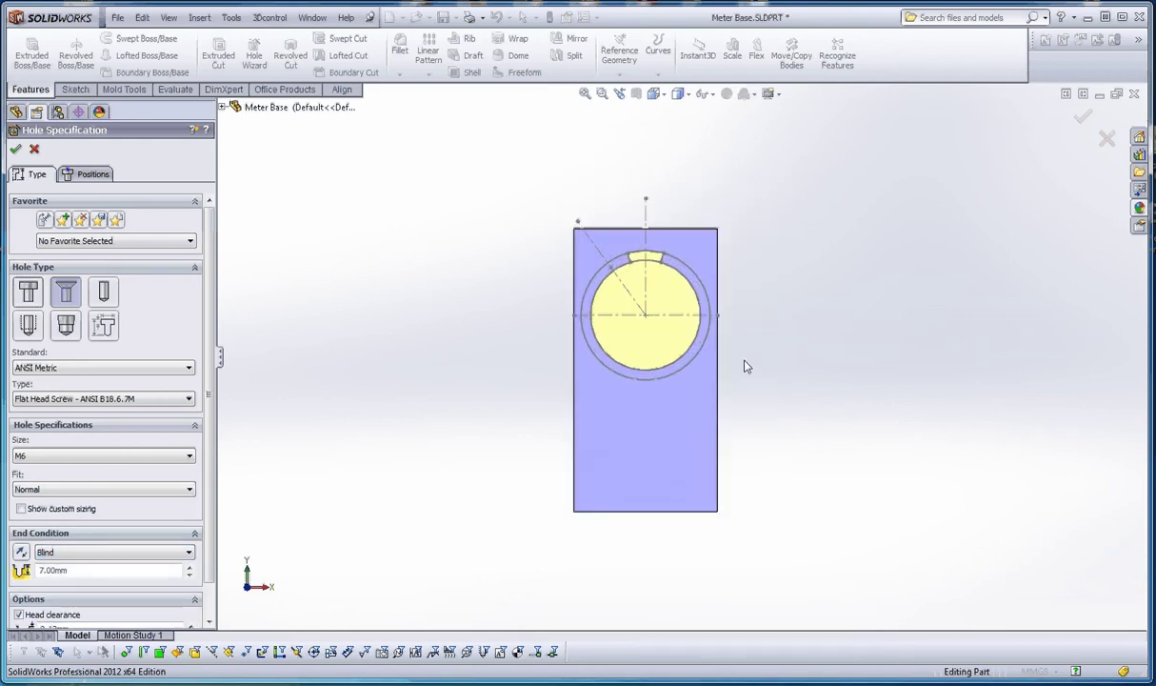
middle_drag(743, 365, 694, 375)
scroll(608, 269, down, 3)
scroll(612, 271, down, 1)
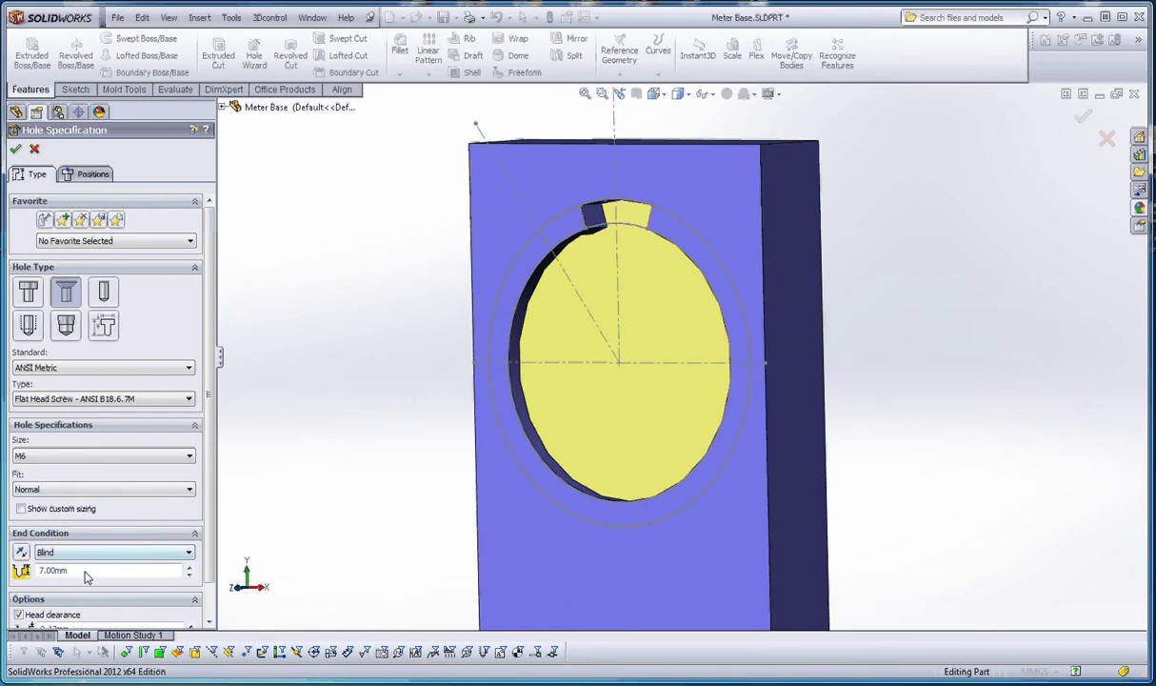
key(z)
key(z)
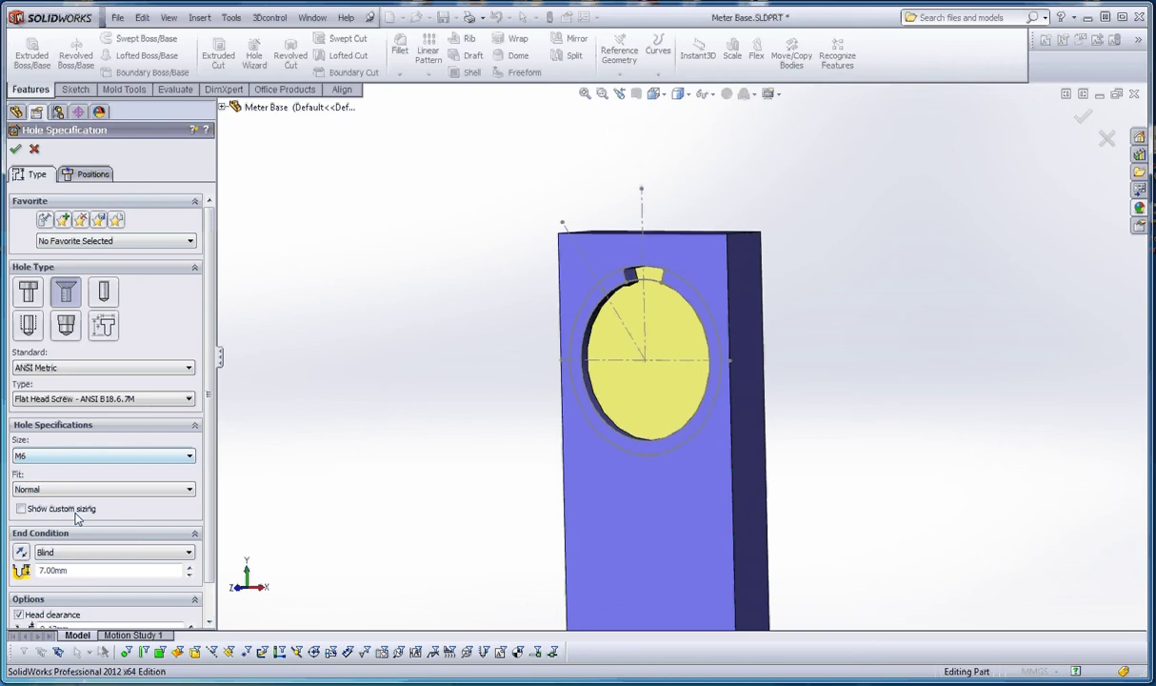
drag(74, 570, 23, 568)
text(50)
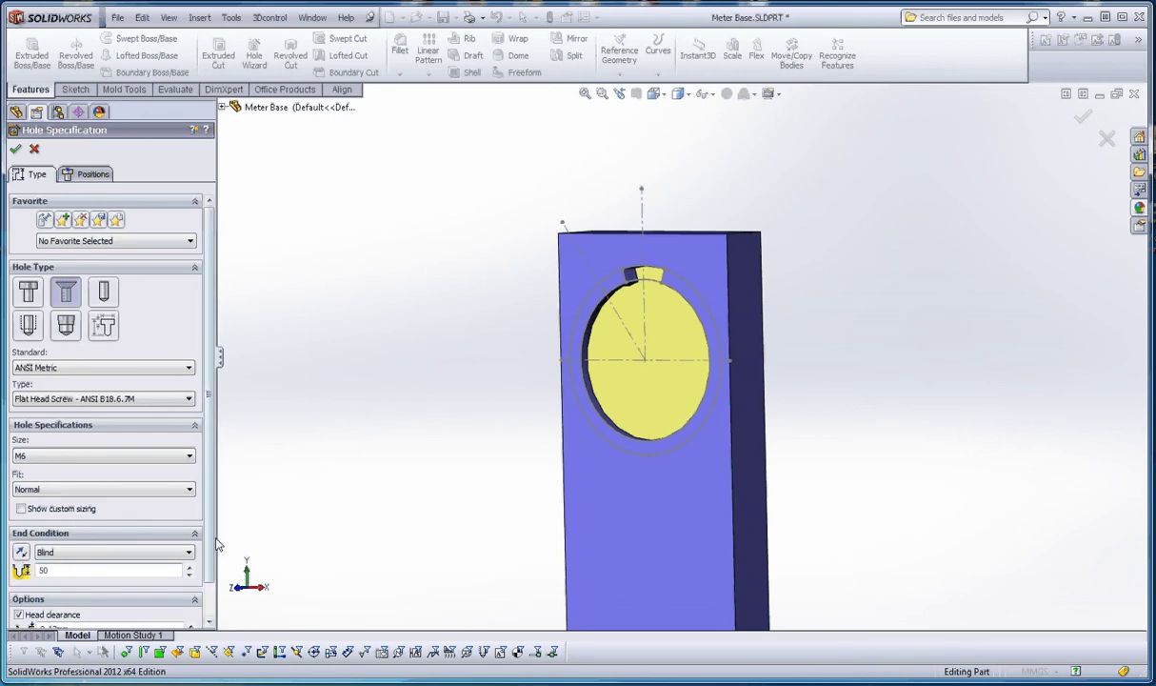
drag(216, 553, 209, 576)
scroll(210, 583, down, 1)
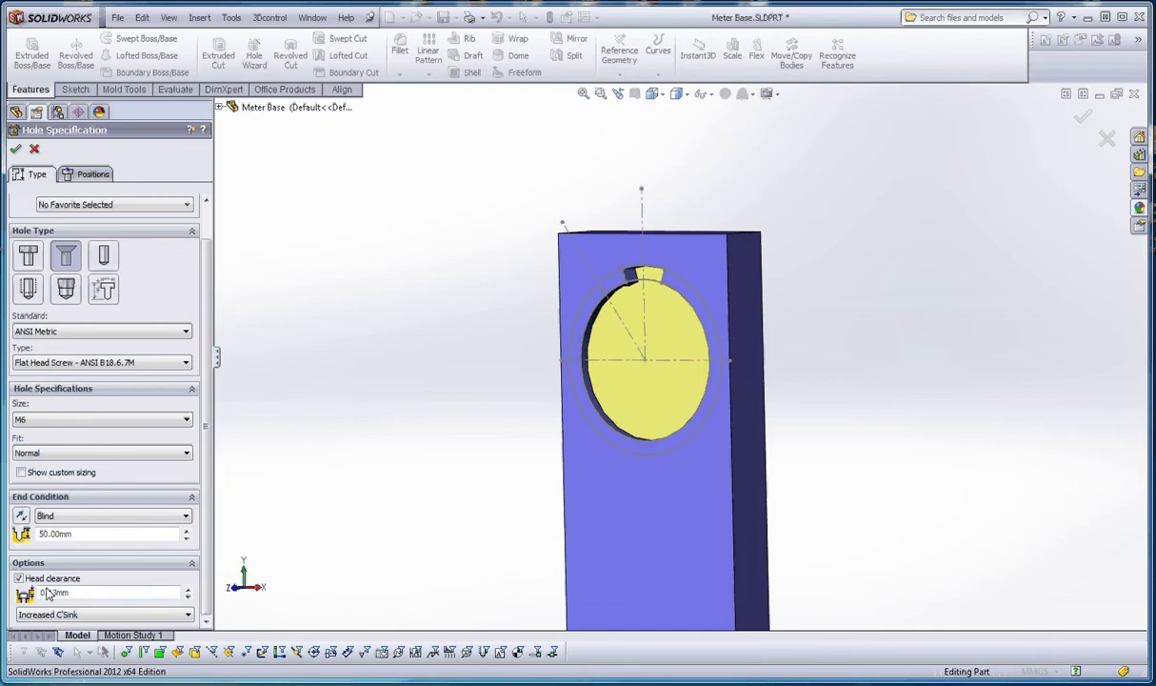
scroll(209, 534, up, 2)
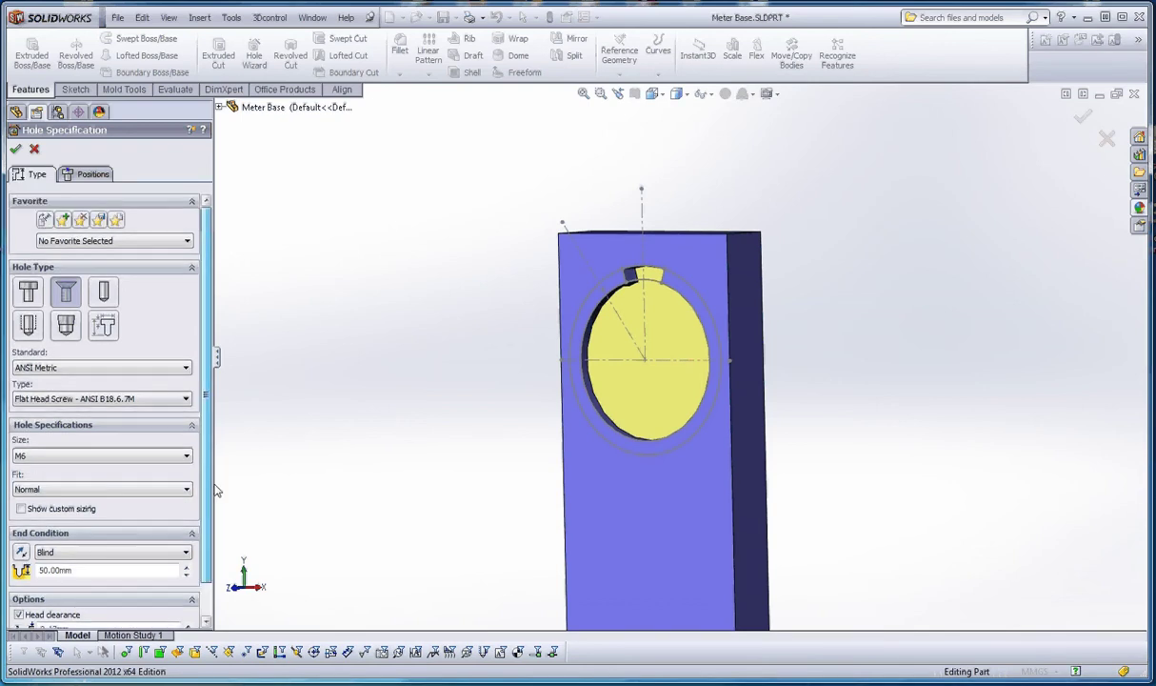
Place the countersunk hole on the base's front face at the sketch point on the diagonal construction line, and finish the hole
click(89, 174)
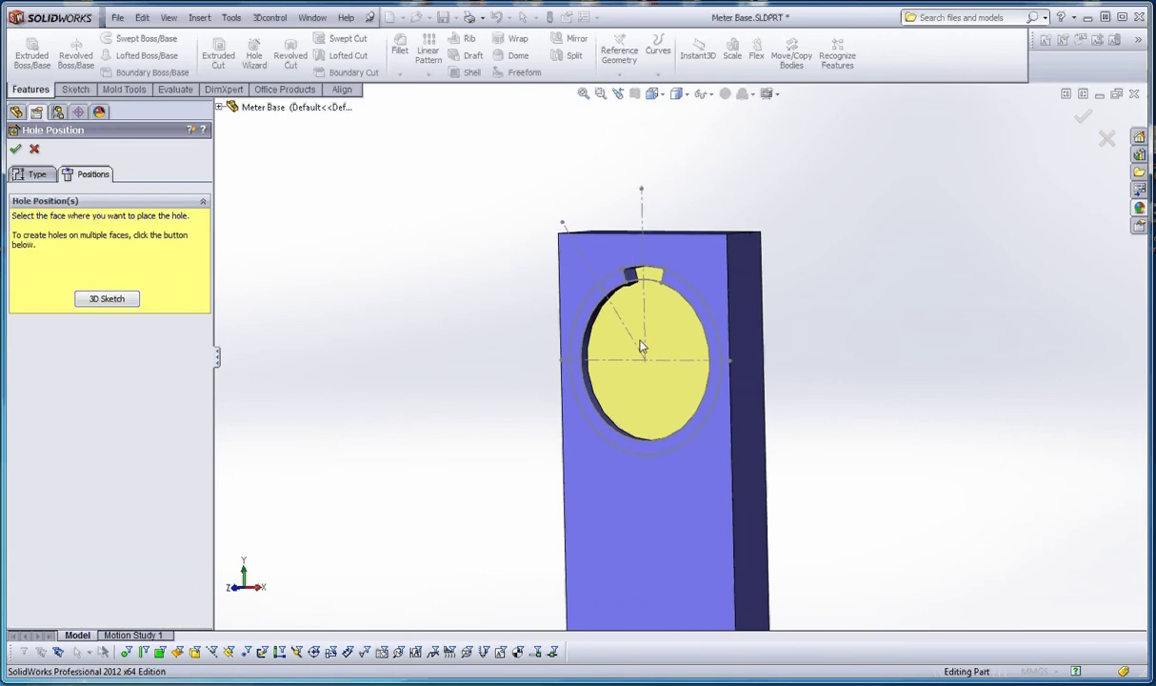
click(661, 94)
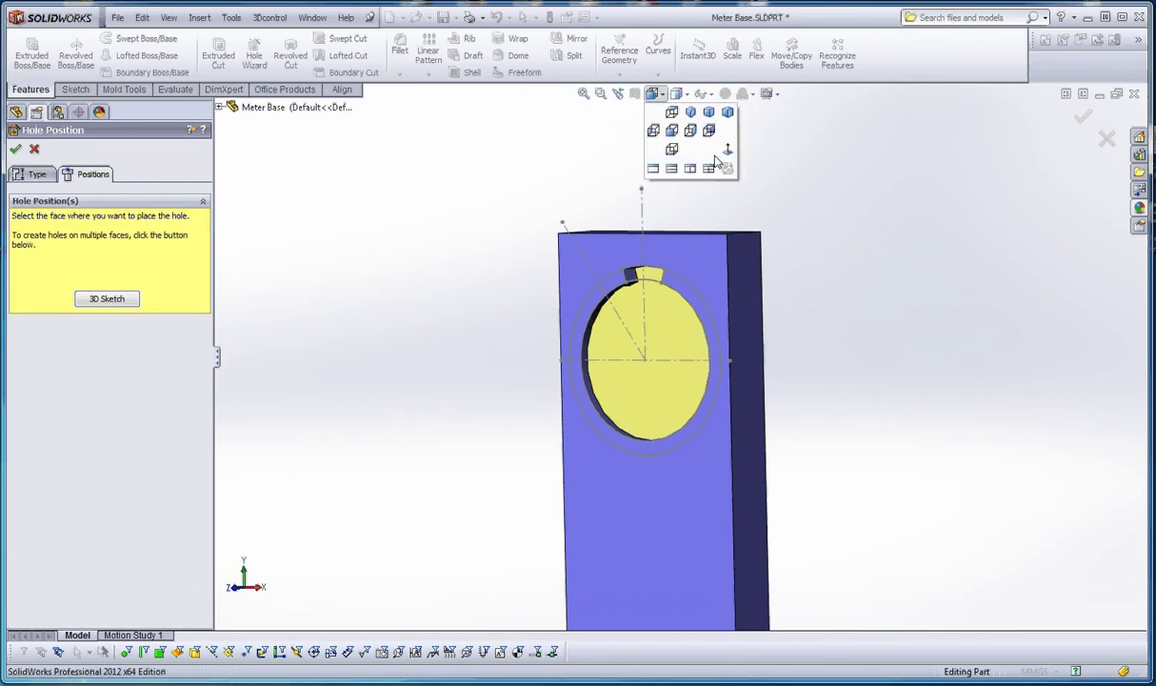
click(729, 151)
scroll(621, 294, down, 5)
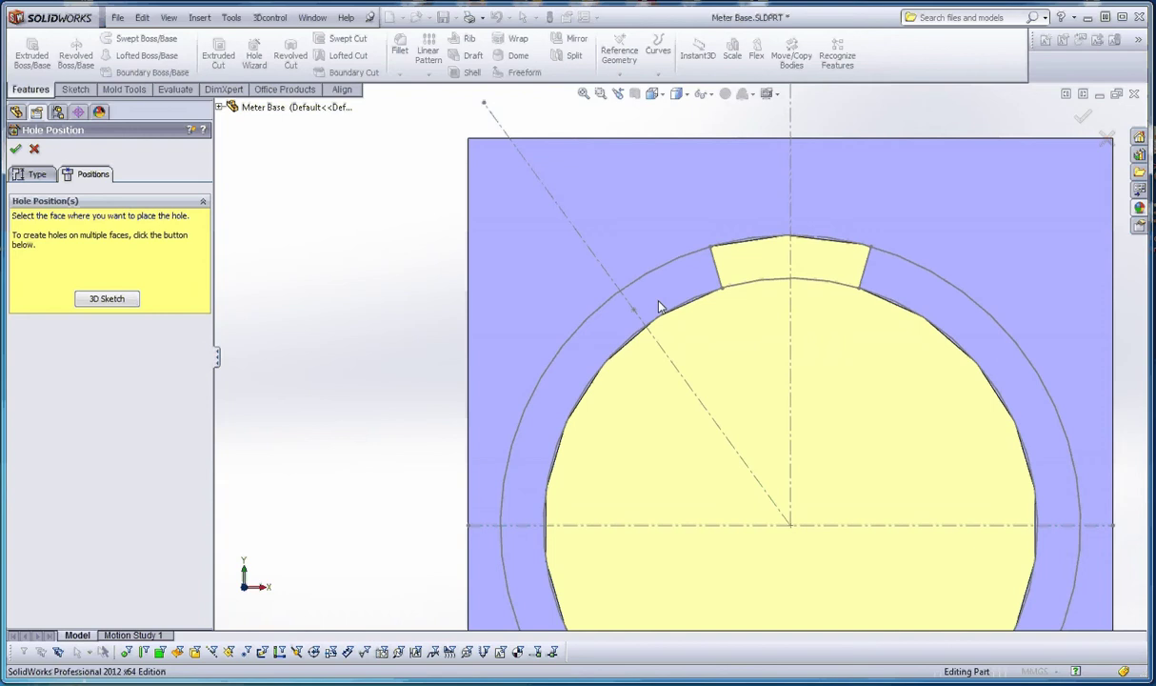
click(670, 293)
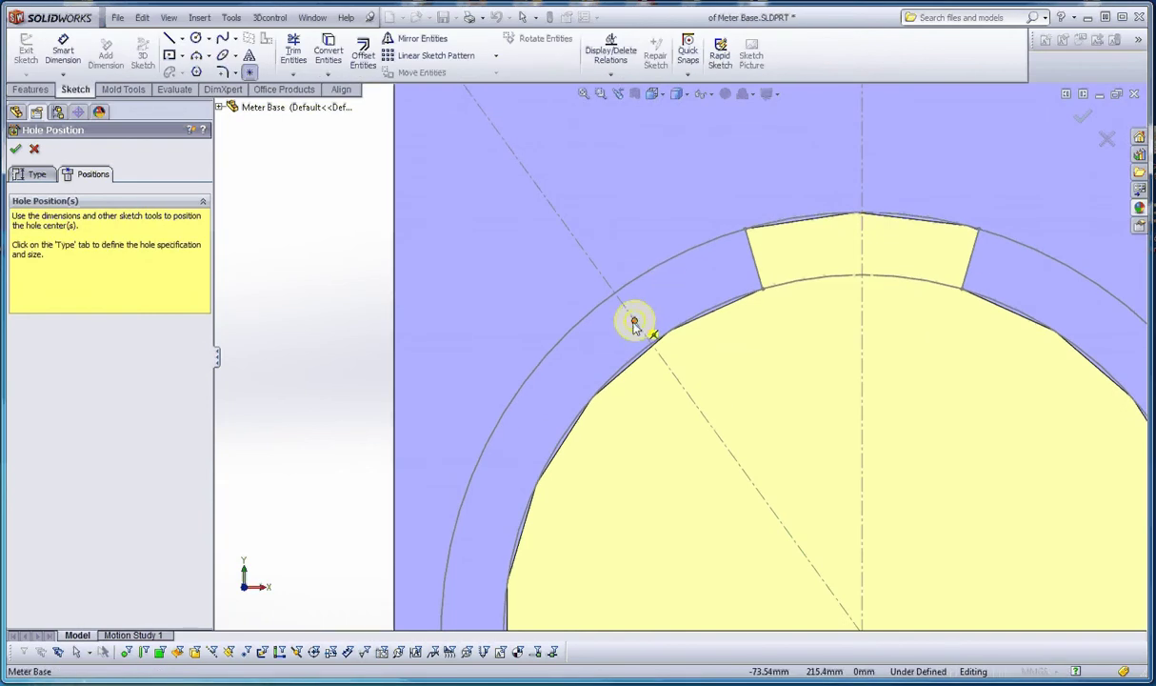
click(634, 320)
click(636, 323)
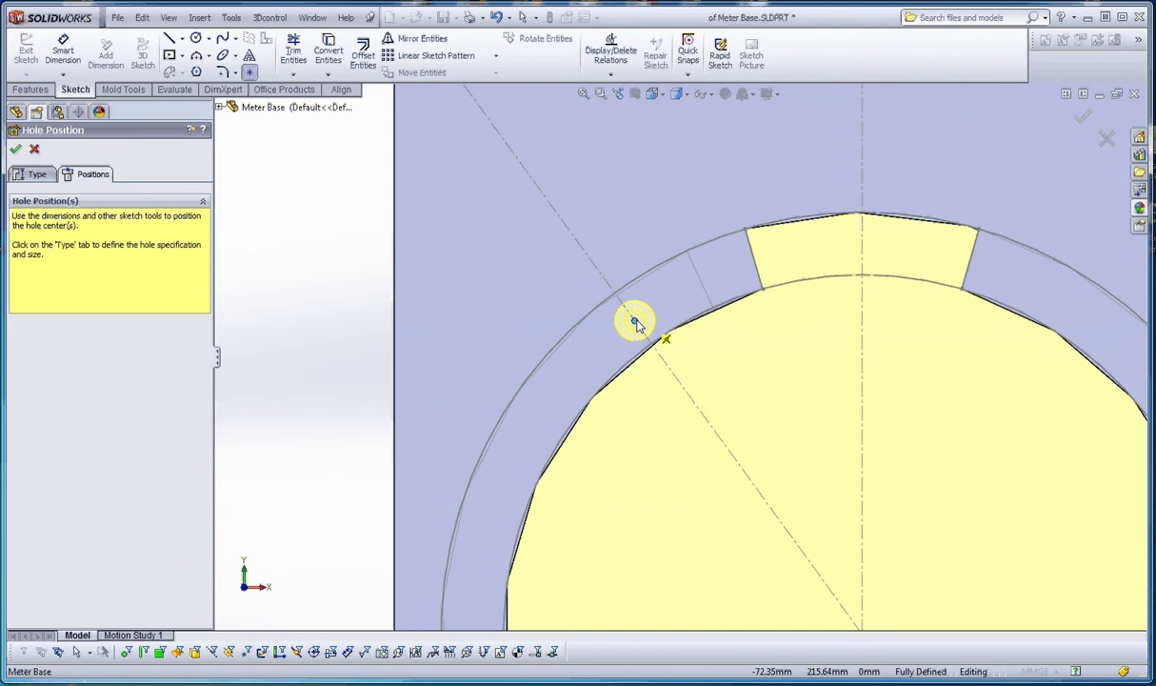
click(741, 305)
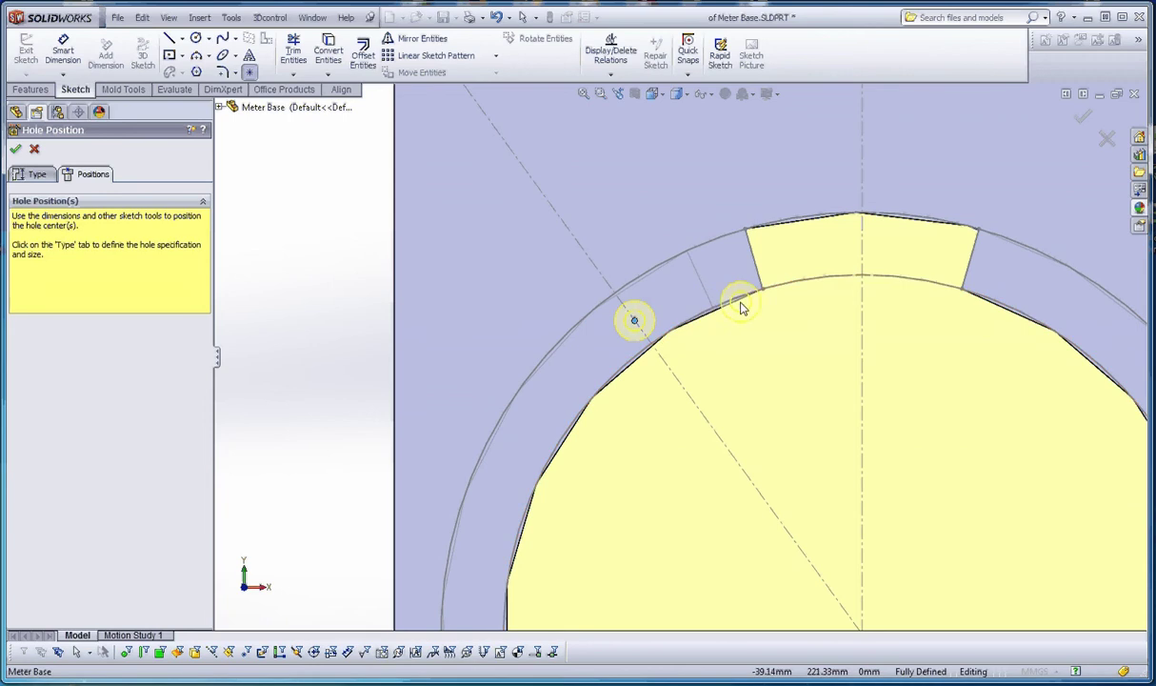
click(16, 149)
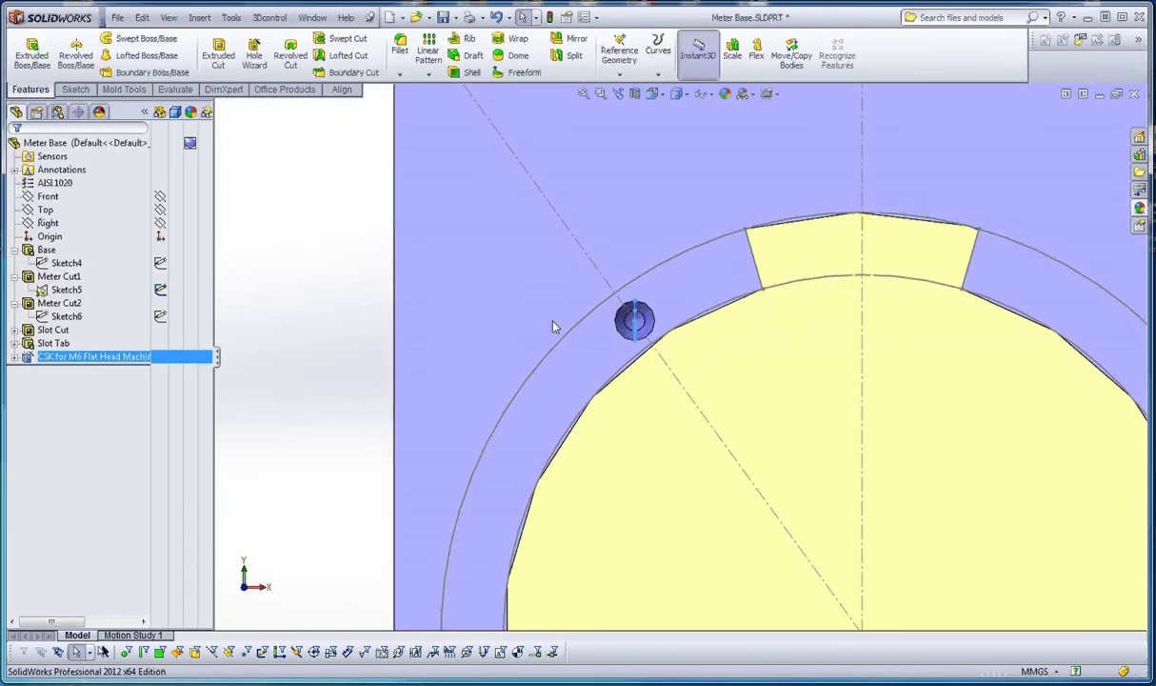
Expand the new countersunk hole, Slot Cut and Slot Tab features to view their underlying sketches
scroll(648, 333, down, 3)
scroll(649, 334, down, 3)
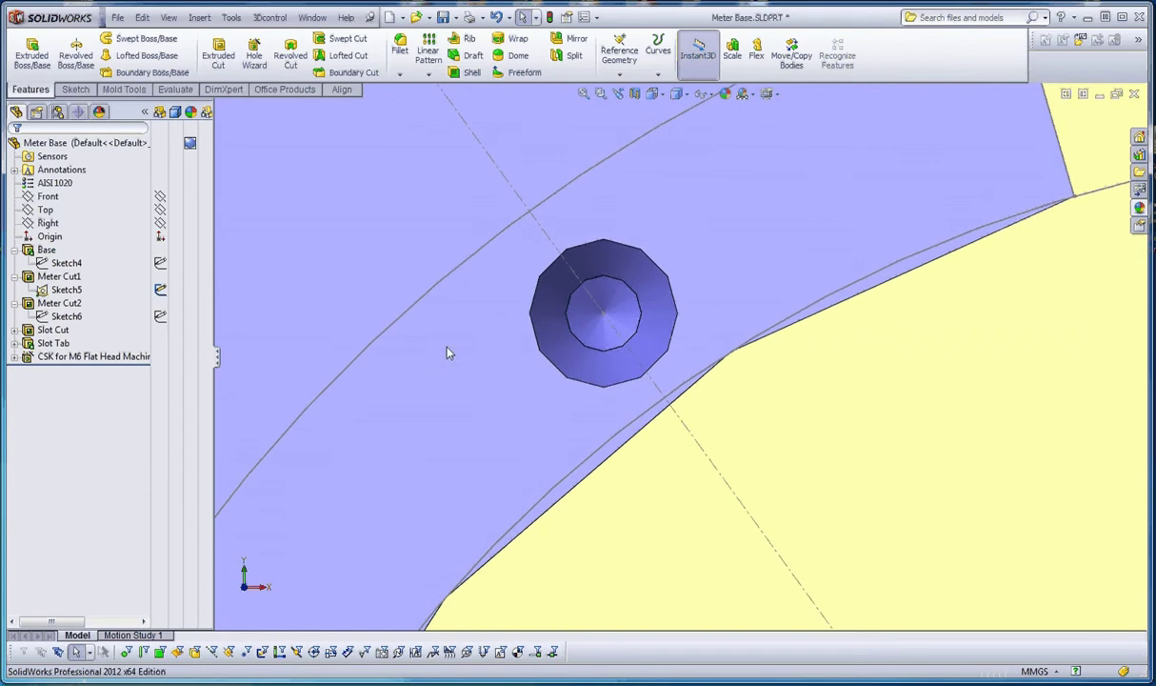
click(14, 357)
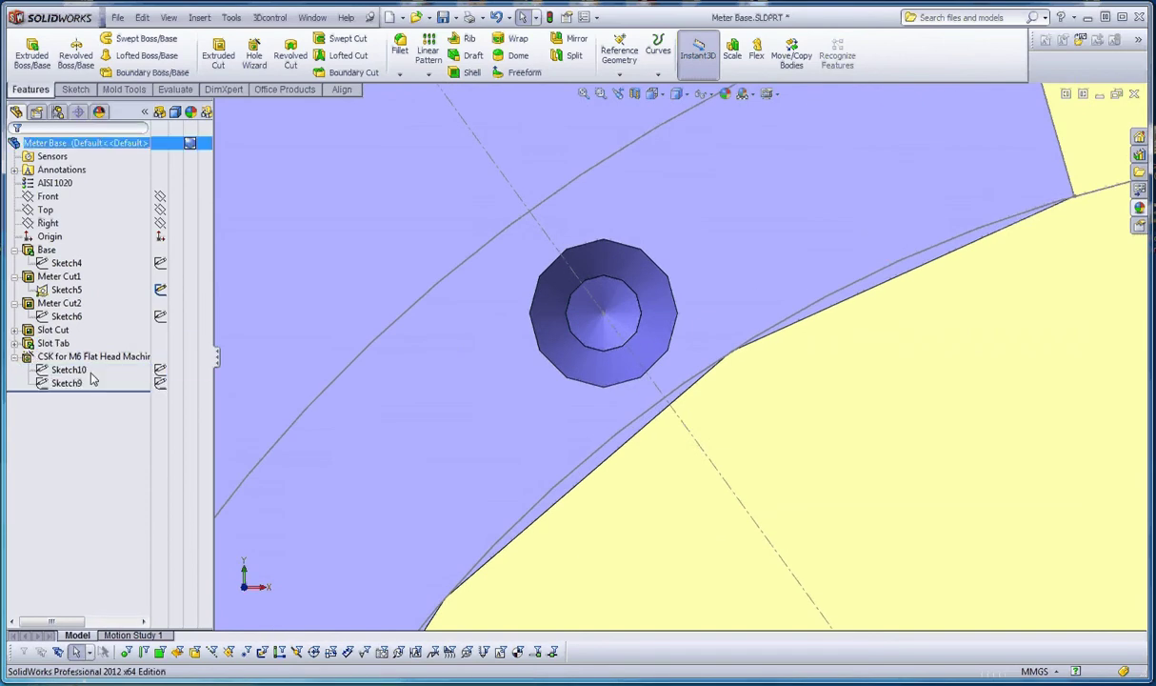
click(62, 371)
key(Escape)
click(14, 329)
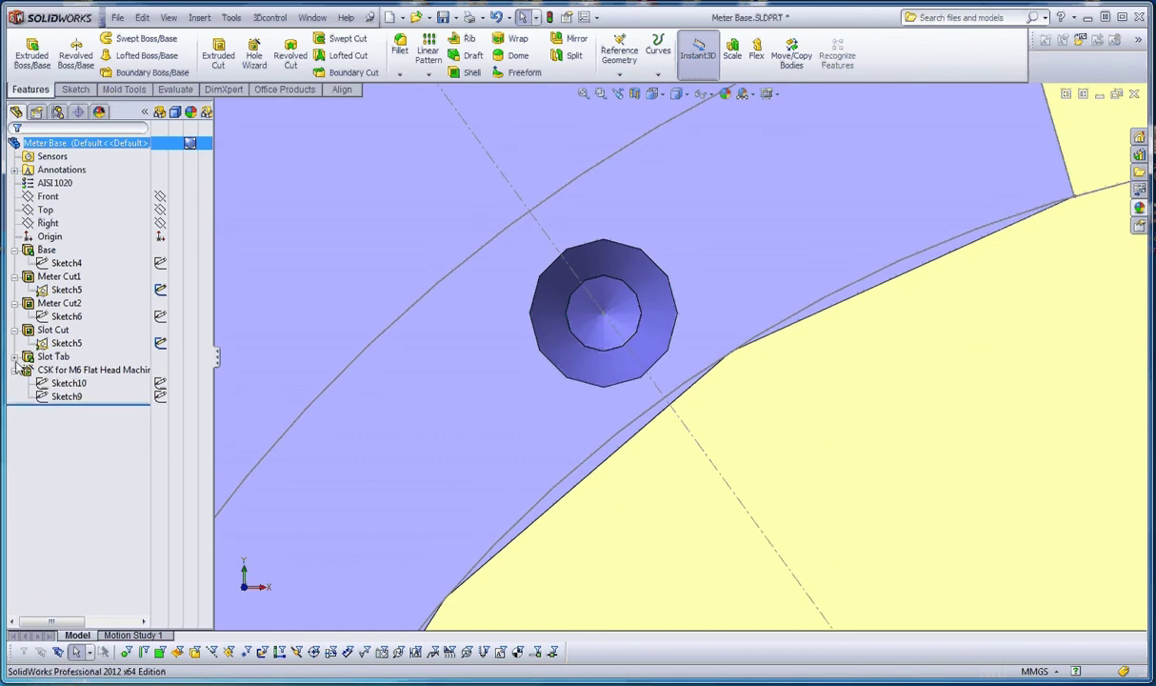
click(16, 358)
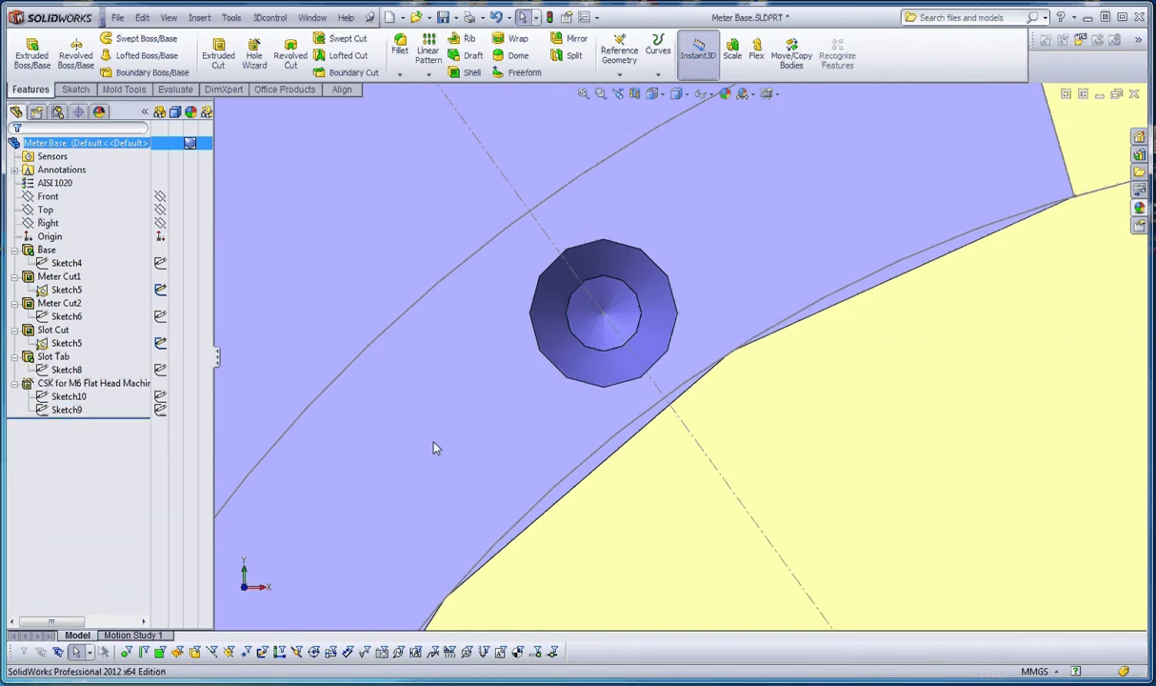
Examine the countersunk hole from an angle, including the area beneath it in the circular recess
scroll(709, 405, up, 5)
middle_drag(705, 392, 681, 269)
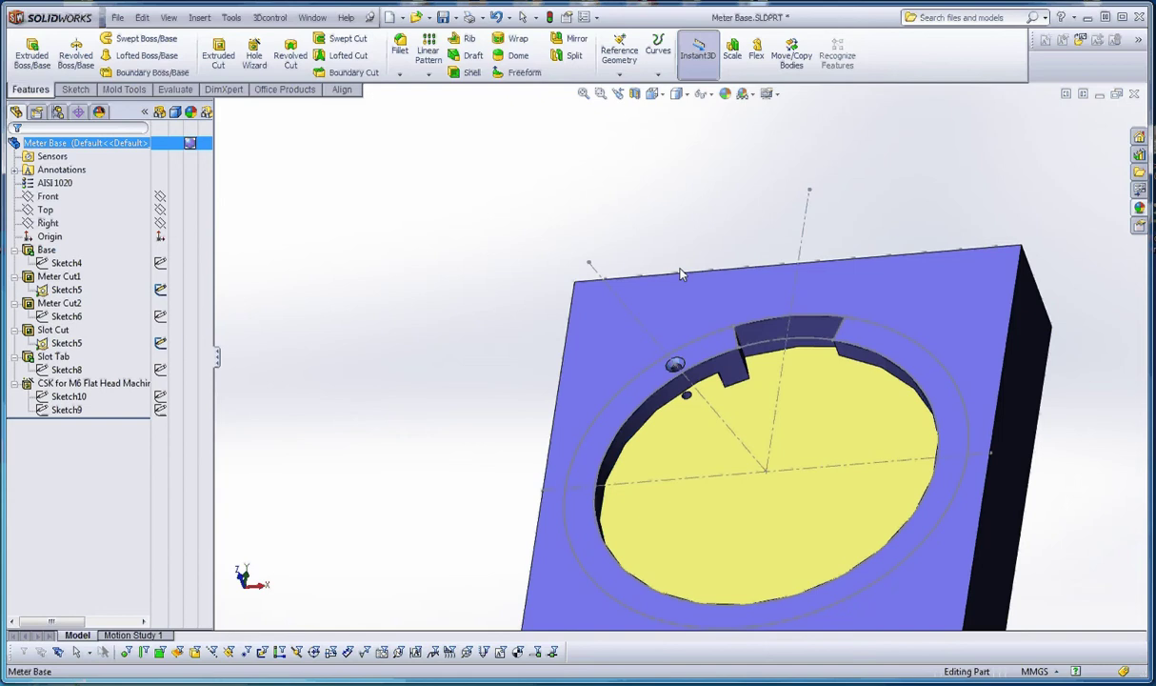
scroll(708, 401, down, 6)
mouse_move(614, 381)
middle_down()
mouse_move(611, 459)
mouse_move(630, 504)
mouse_move(614, 377)
middle_up()
scroll(612, 379, up, 6)
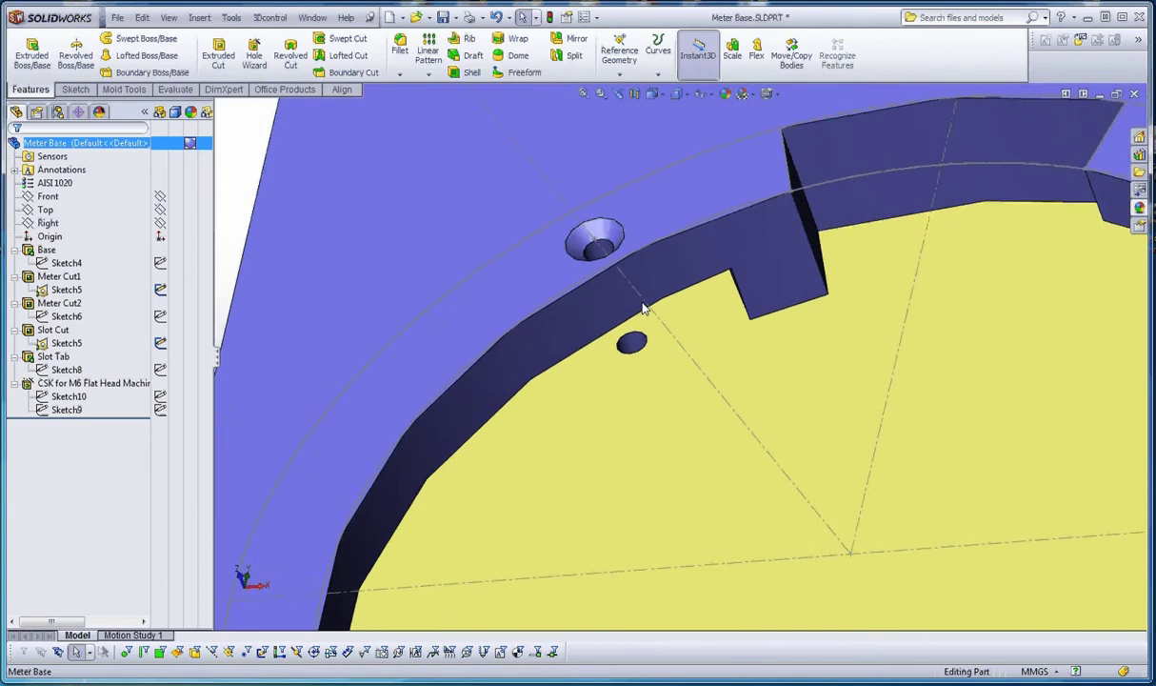
scroll(655, 357, down, 3)
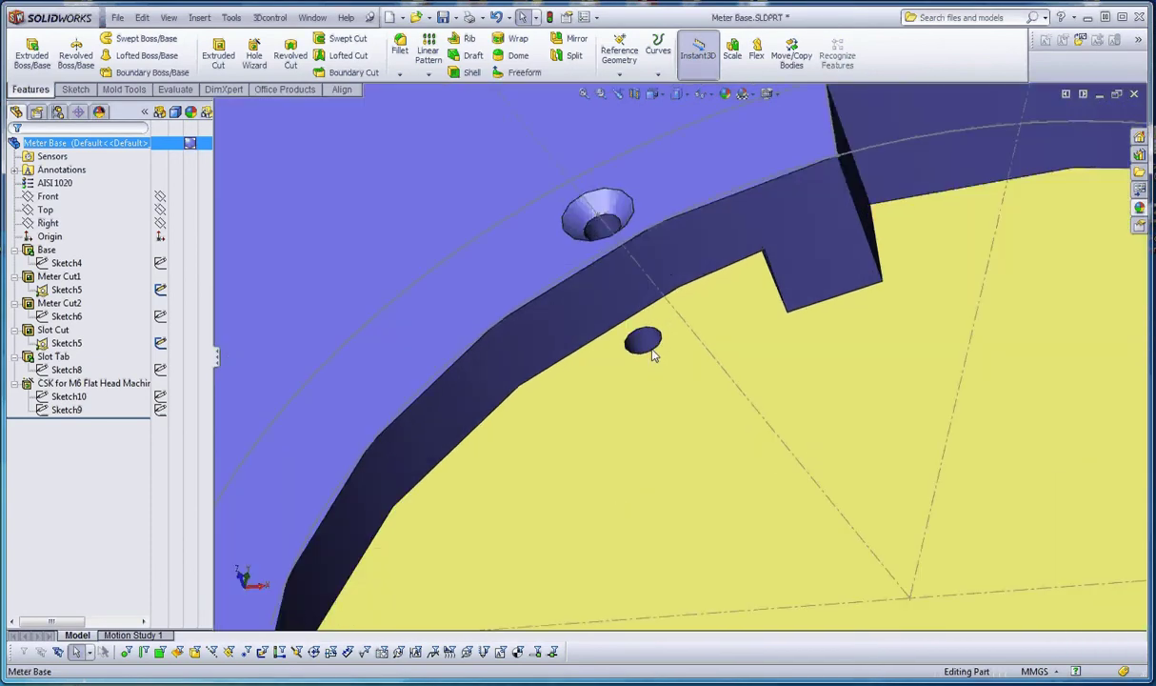
Examine the countersunk hole and the matching hole in the floor of the circular recess from several angles
scroll(657, 350, up, 2)
middle_drag(656, 349, 659, 371)
scroll(636, 291, down, 2)
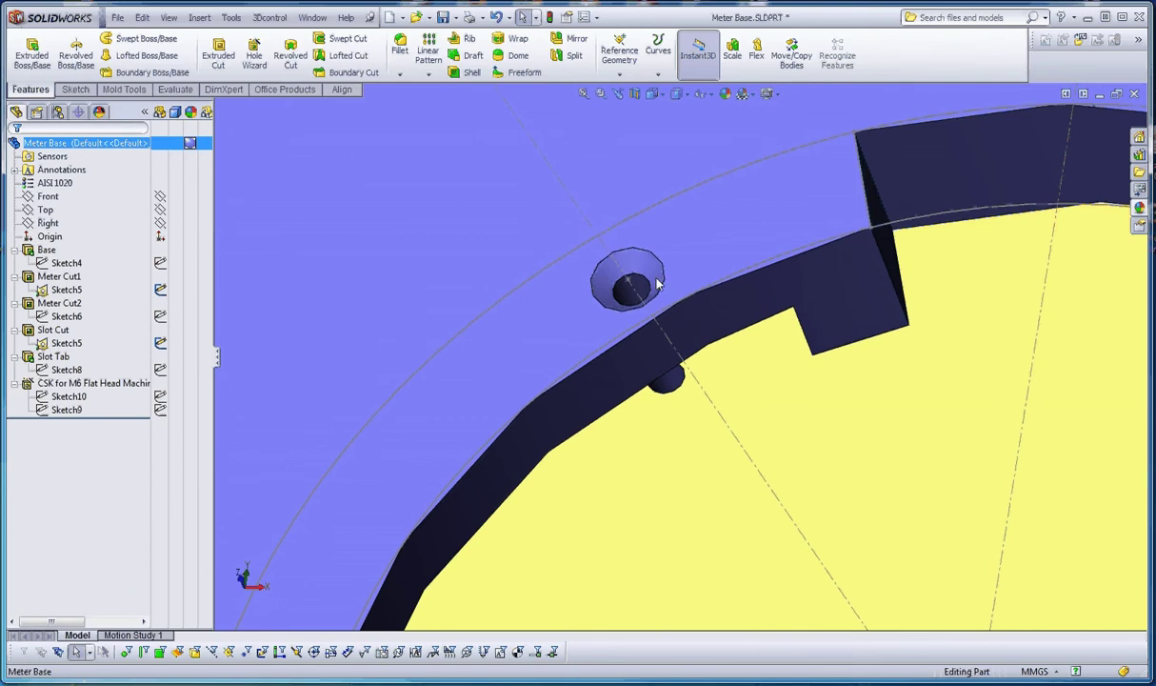
scroll(682, 390, down, 3)
middle_click(675, 402)
middle_drag(675, 401, 671, 382)
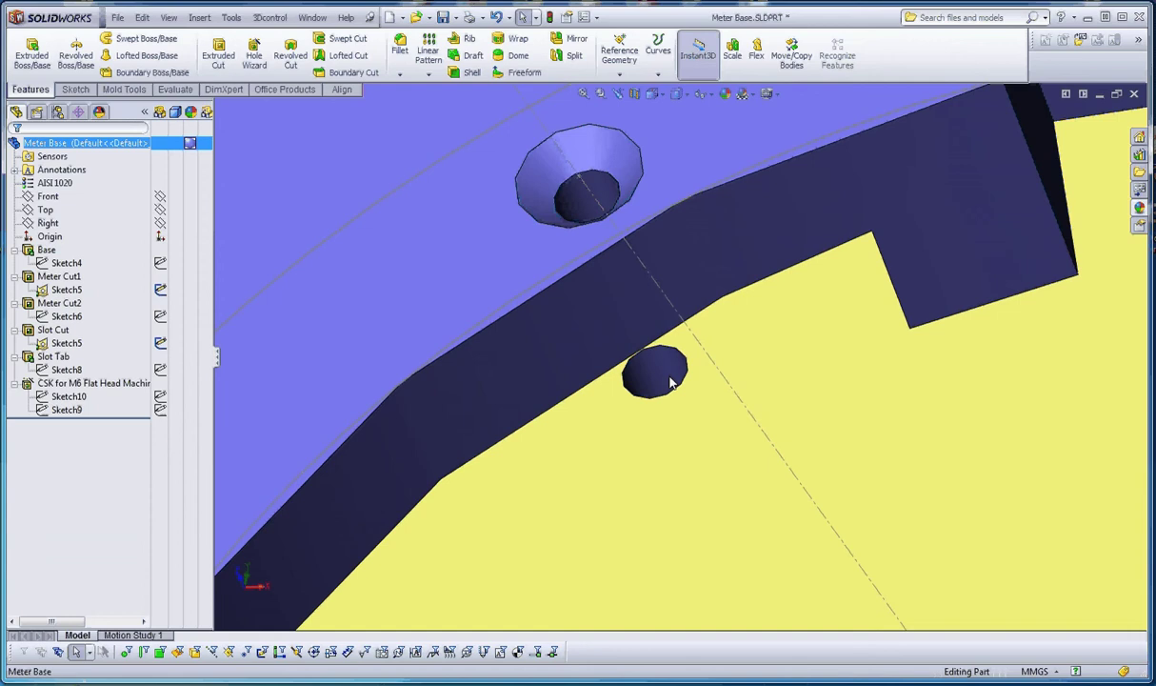
scroll(664, 381, up, 3)
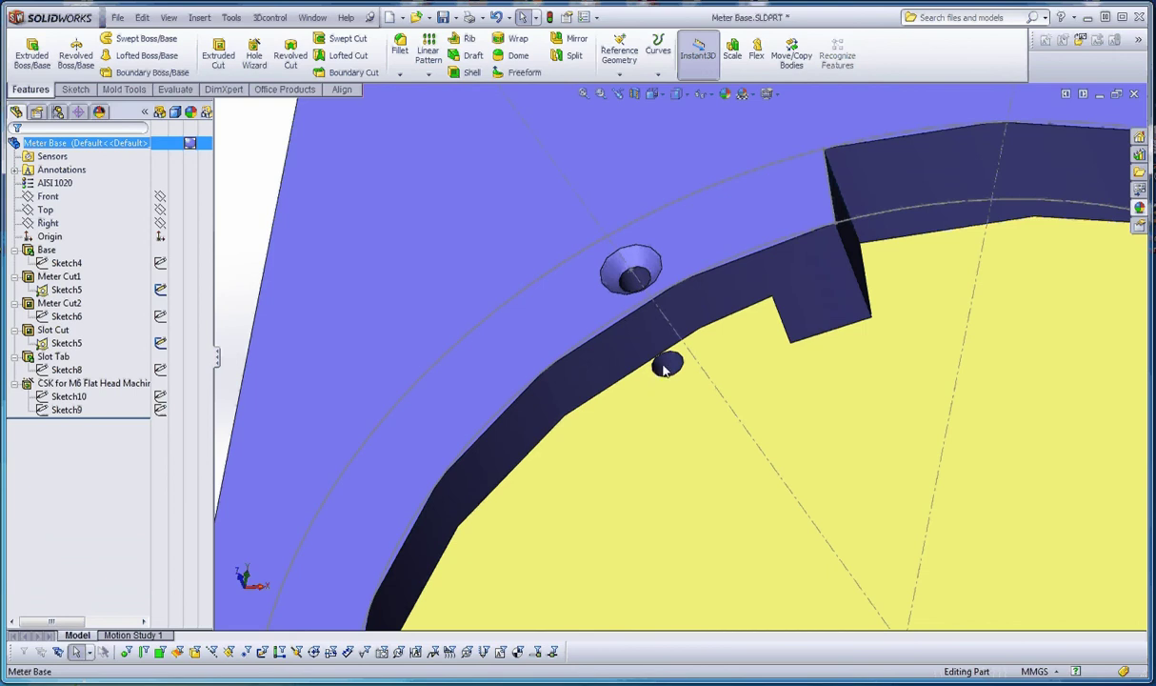
scroll(665, 369, up, 3)
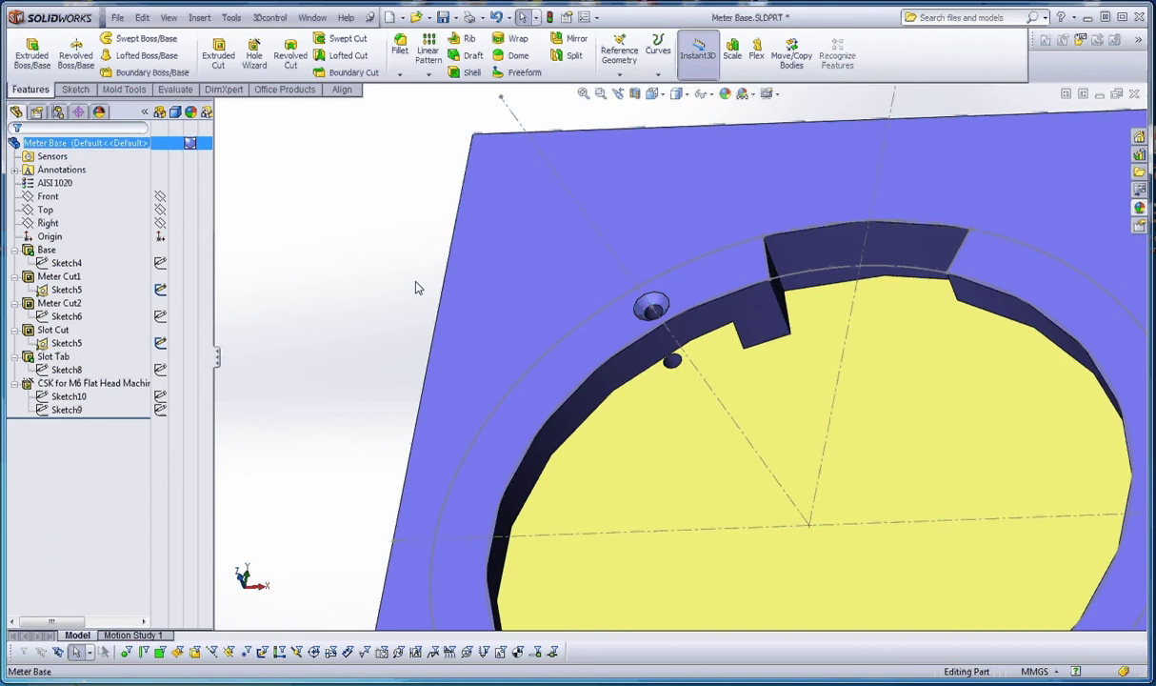
Start a cosmetic thread annotation and set its standard to ANSI Metric
click(199, 18)
mouse_move(271, 448)
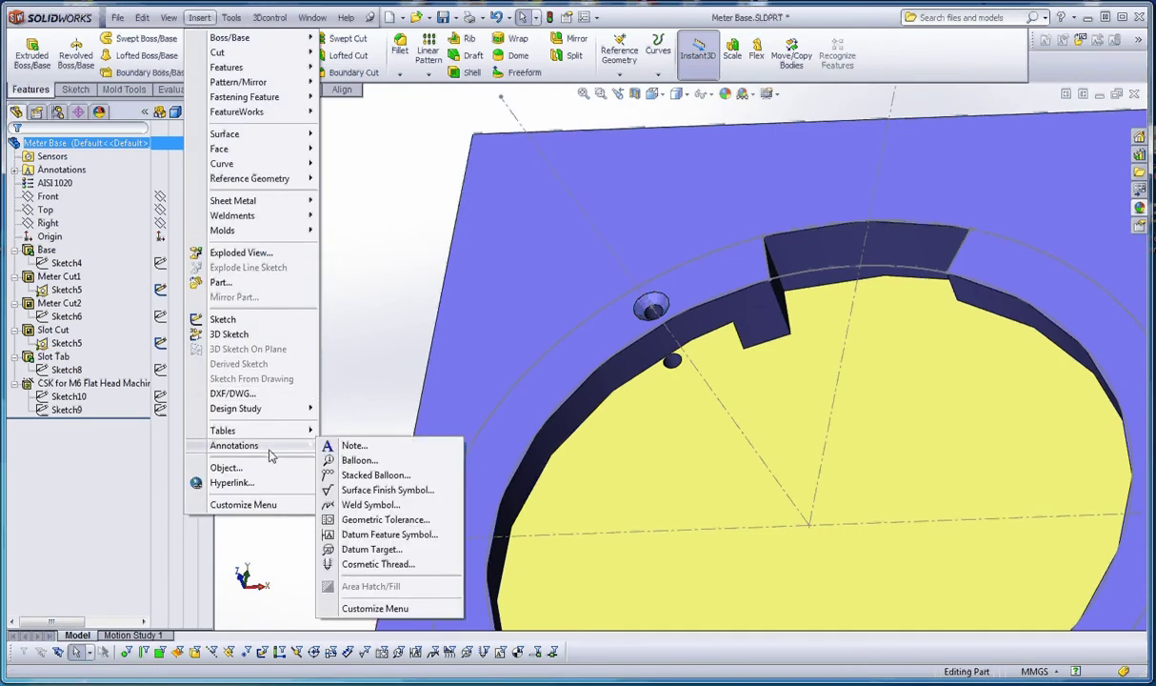
click(381, 564)
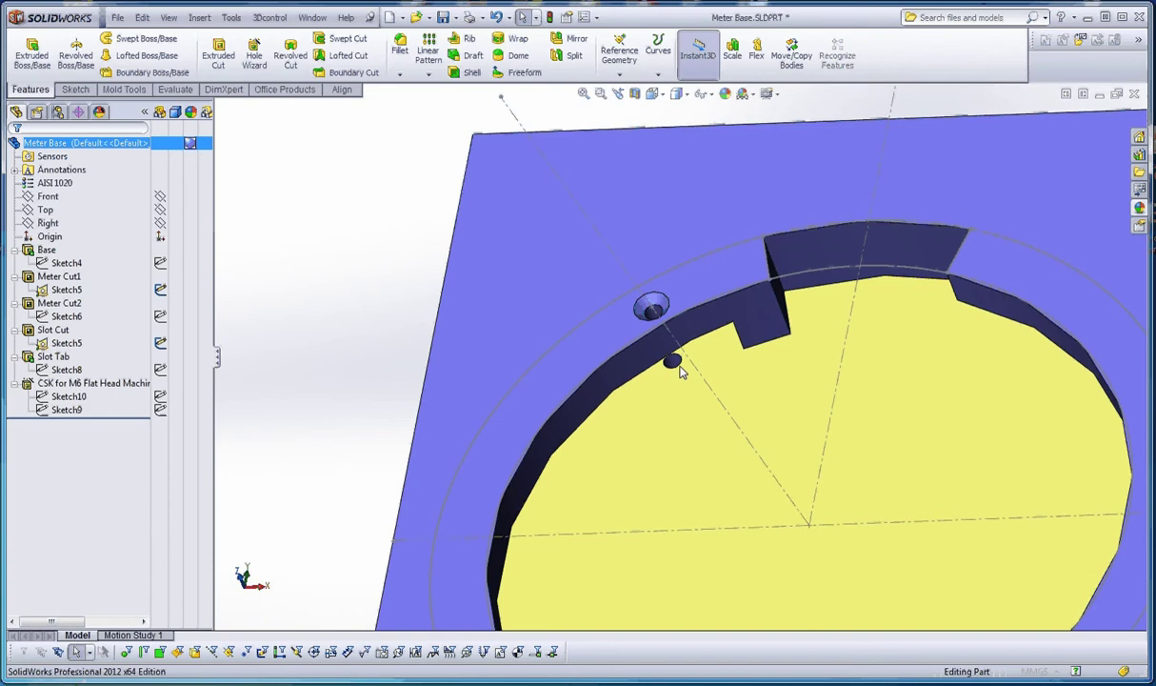
key(t)
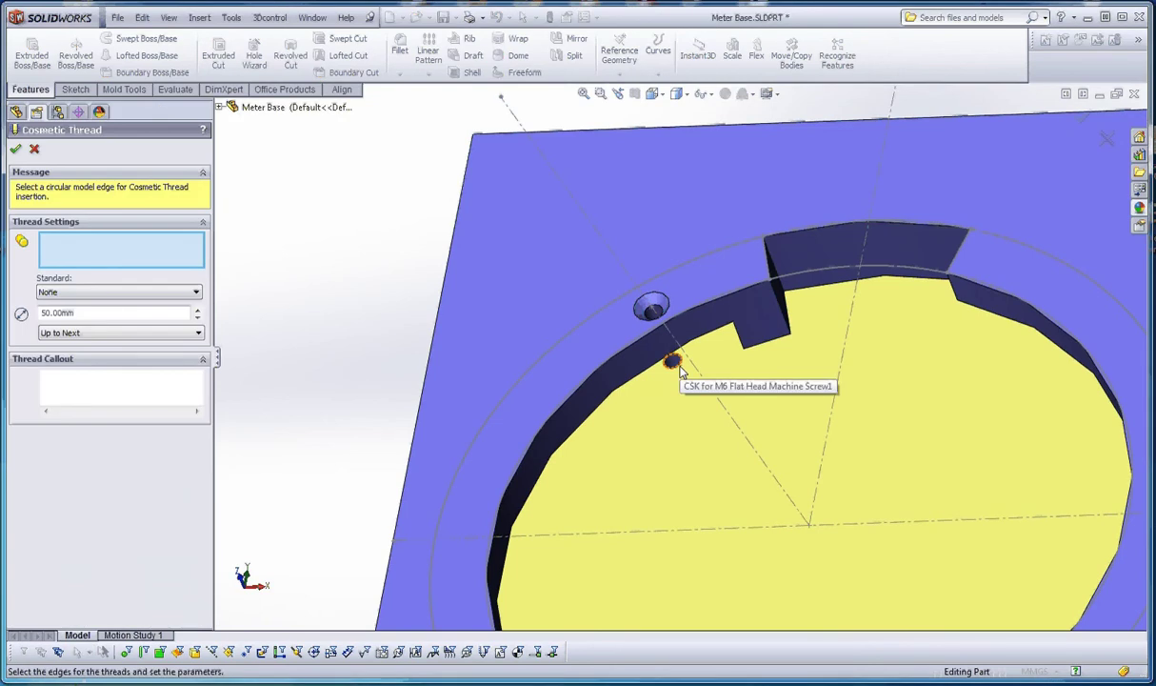
click(124, 299)
click(95, 324)
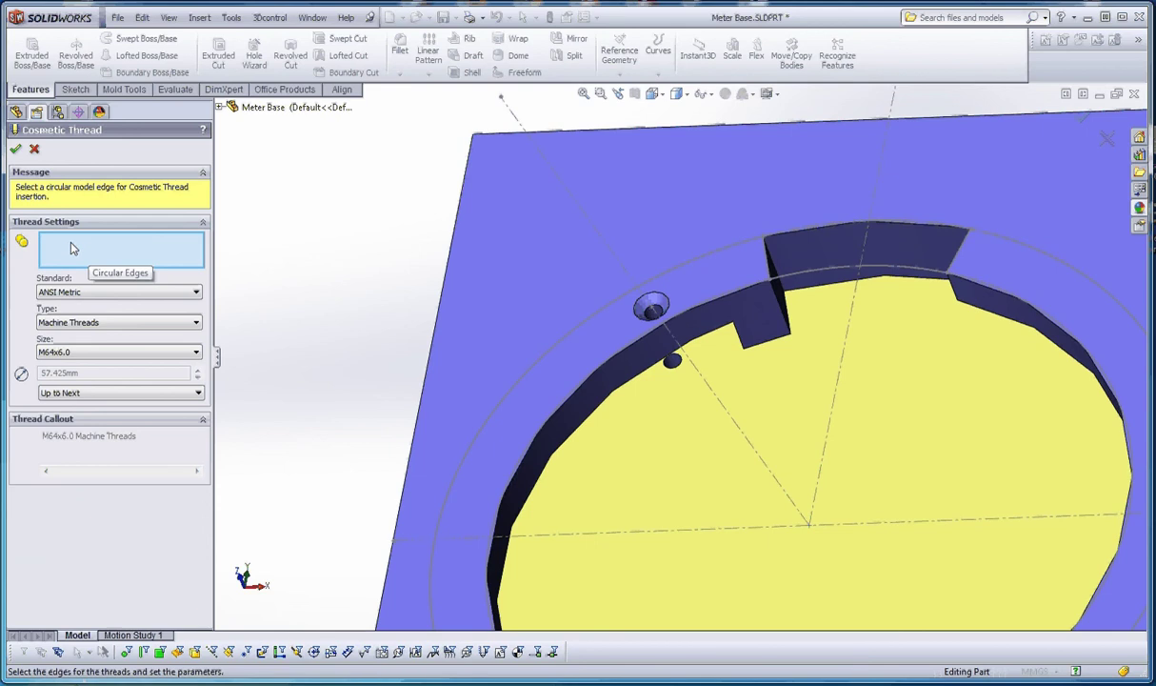
Apply the cosmetic thread to the circular edge of the hole in the recess floor, with size M8x1.25
scroll(678, 374, down, 3)
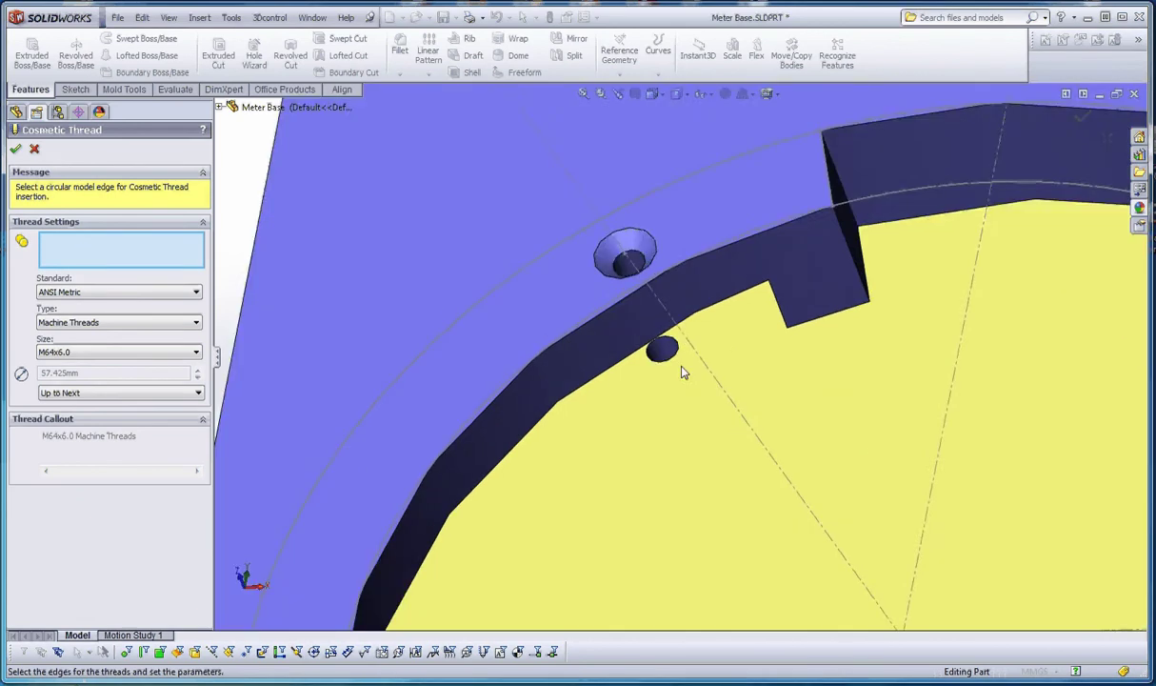
scroll(676, 366, down, 2)
click(666, 359)
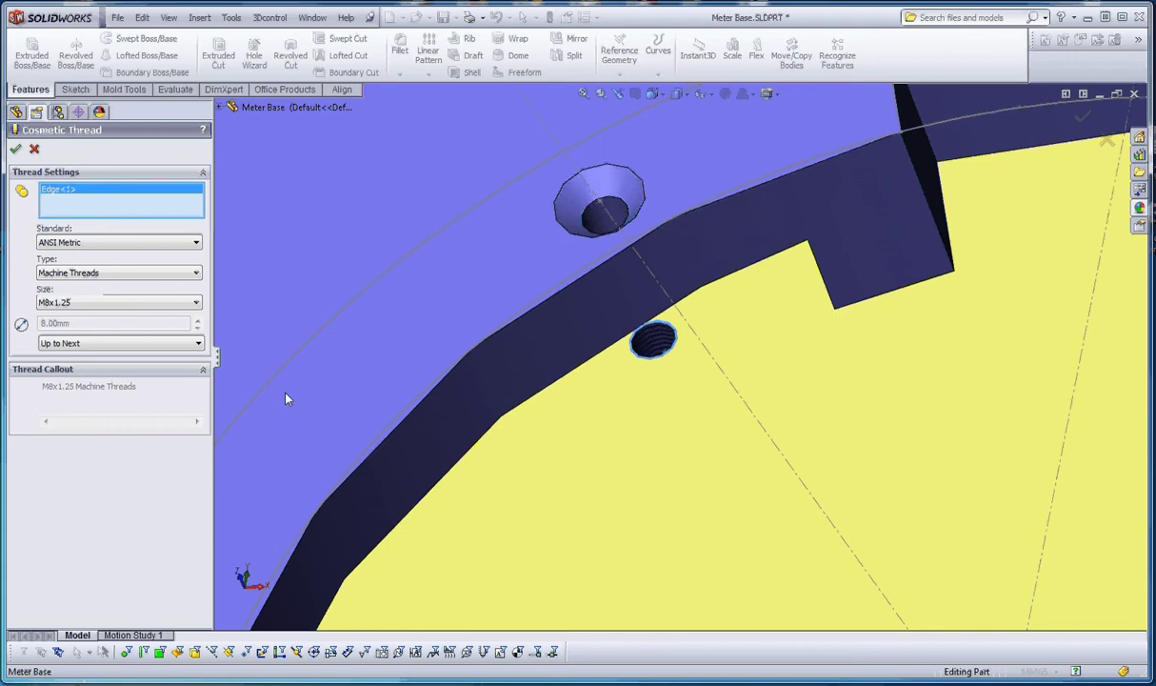
click(92, 304)
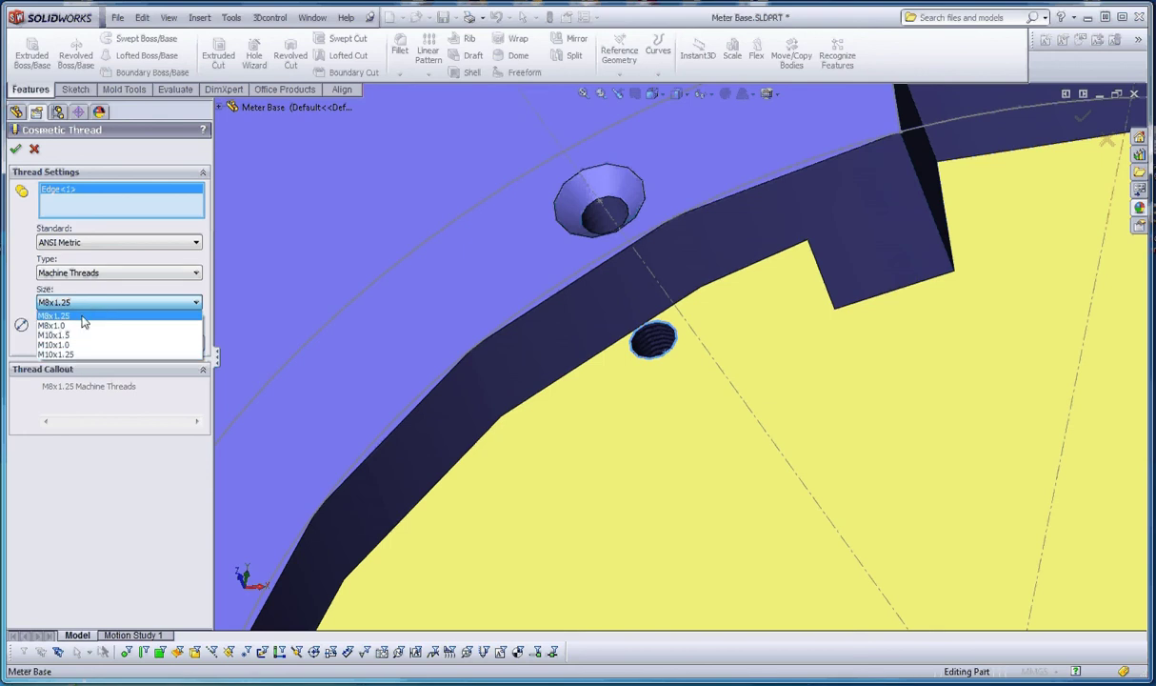
click(88, 314)
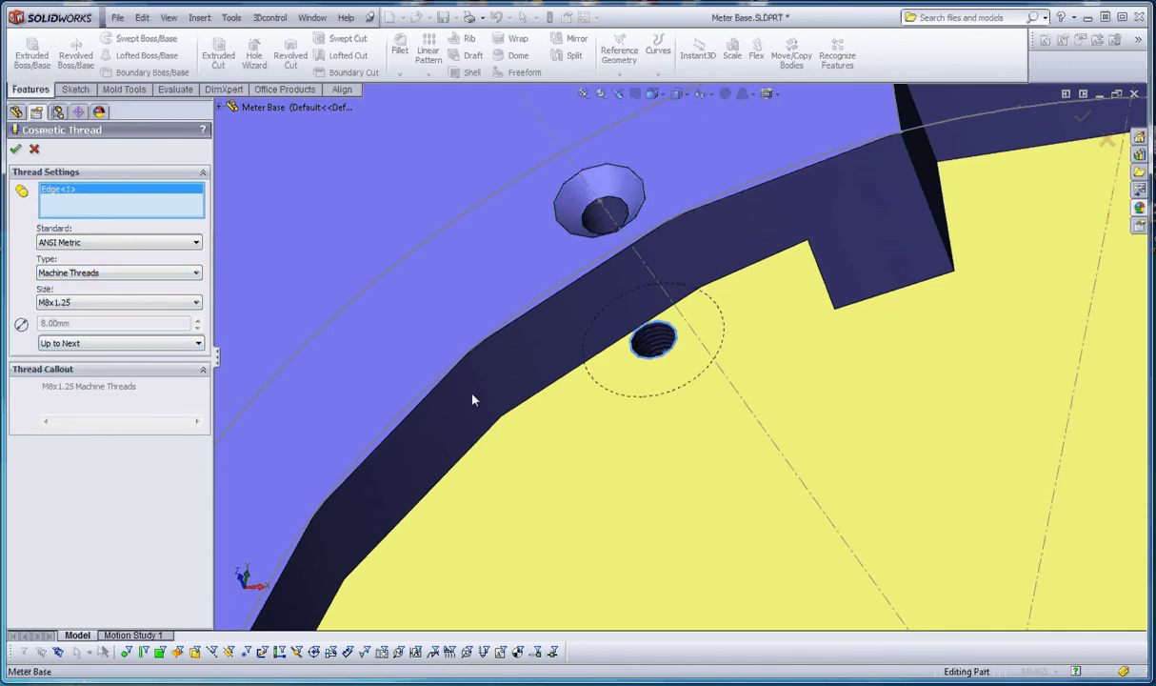
Keep the thread's end condition at Up to Next and finish the cosmetic thread
middle_drag(472, 394, 470, 414)
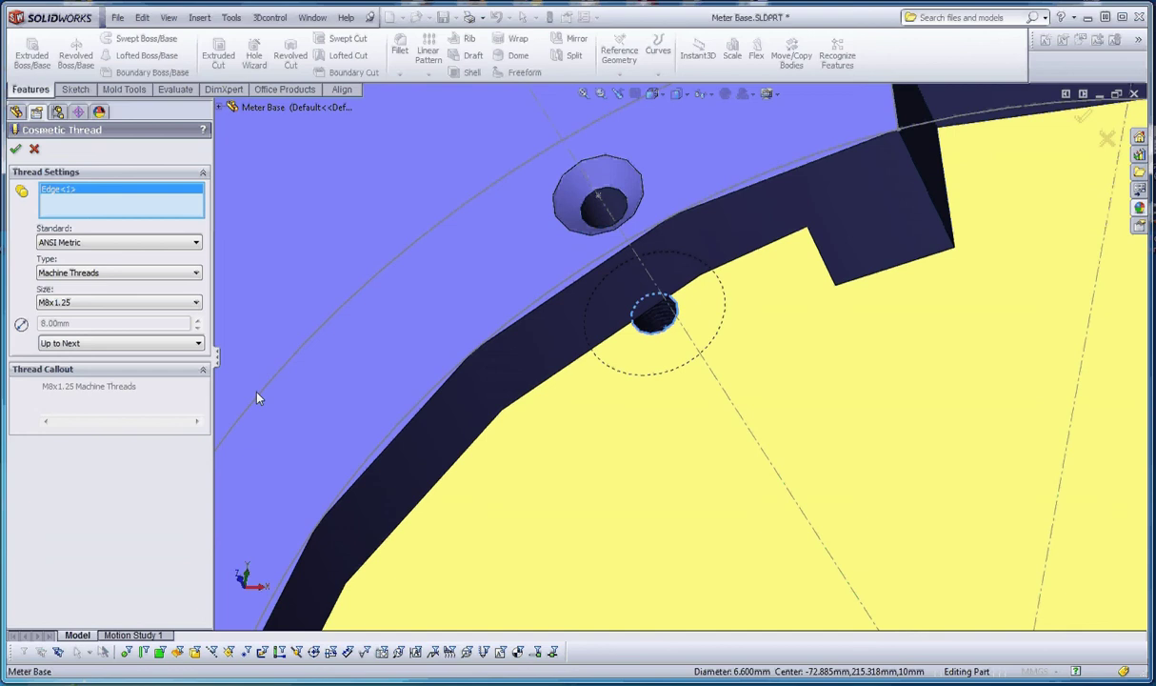
click(115, 344)
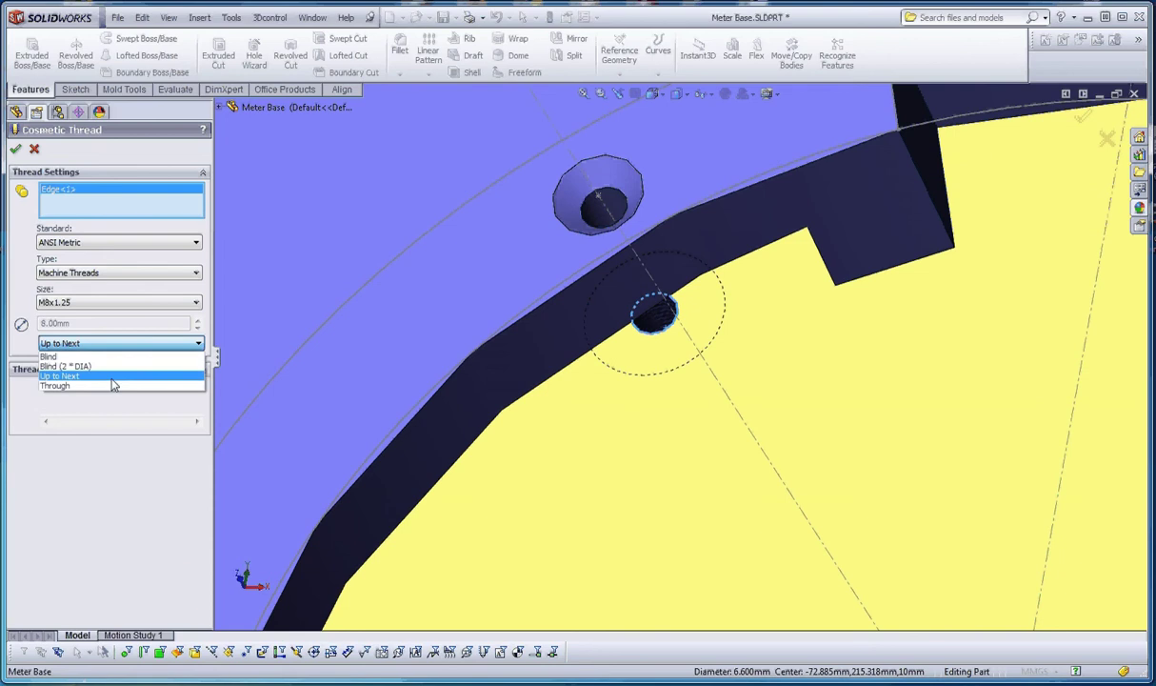
click(105, 343)
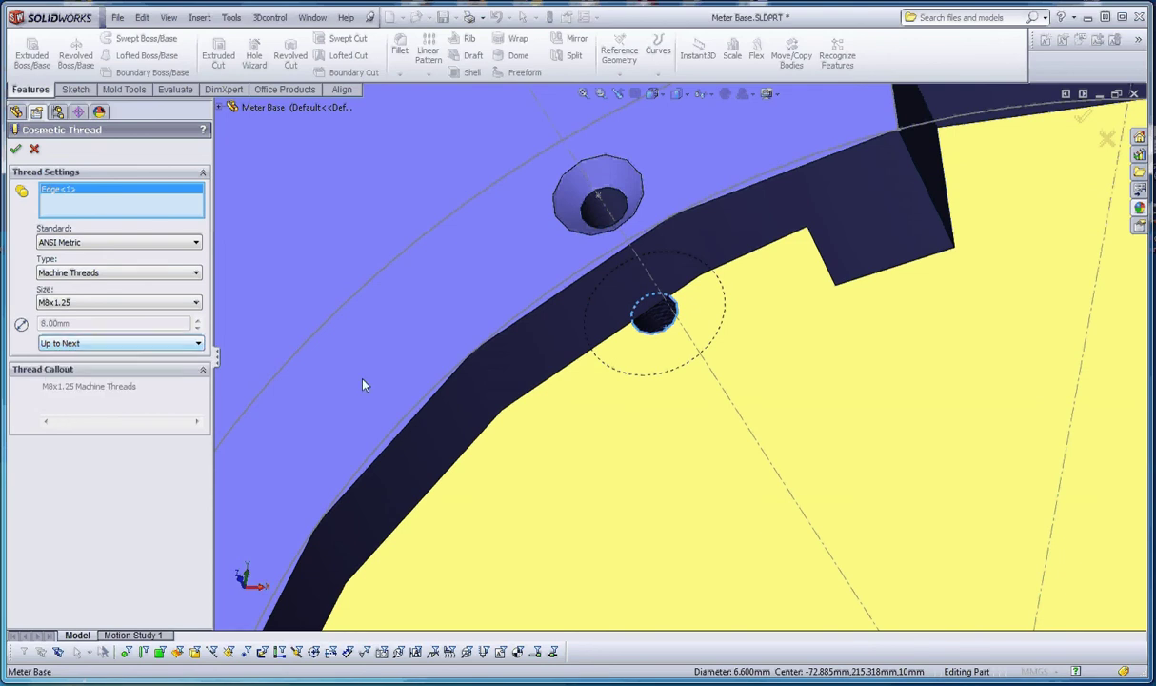
click(16, 148)
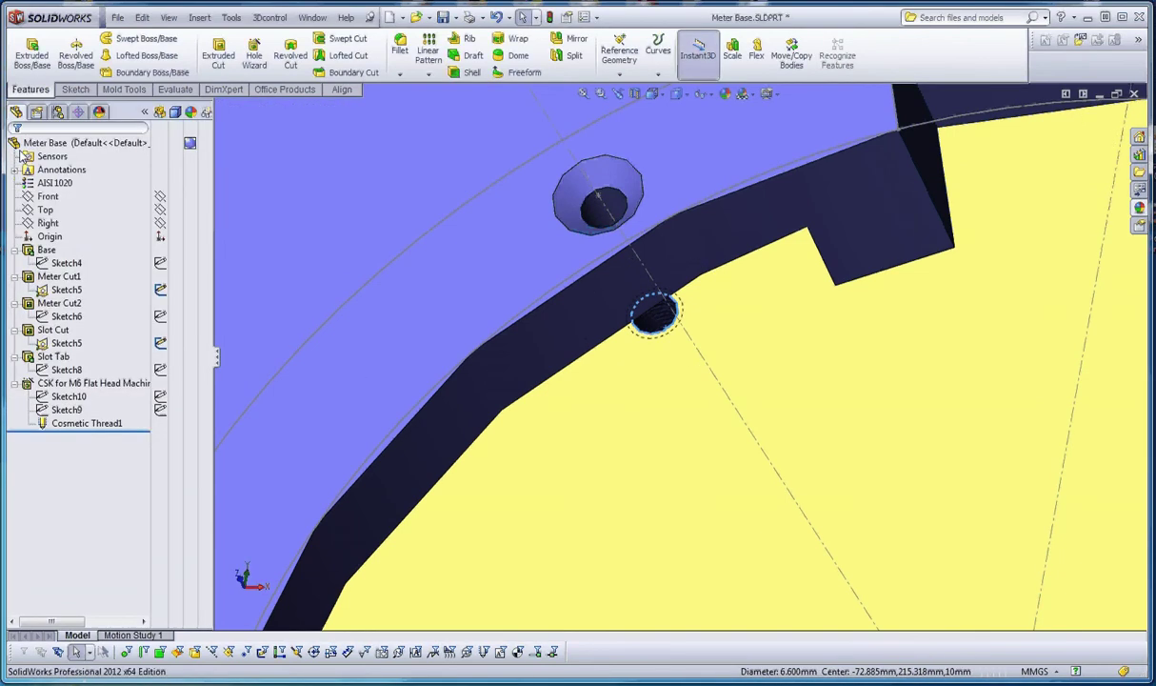
Examine the cosmetic thread in the recess floor hole up close and locate its entry under the countersunk hole feature
key(z)
key(z)
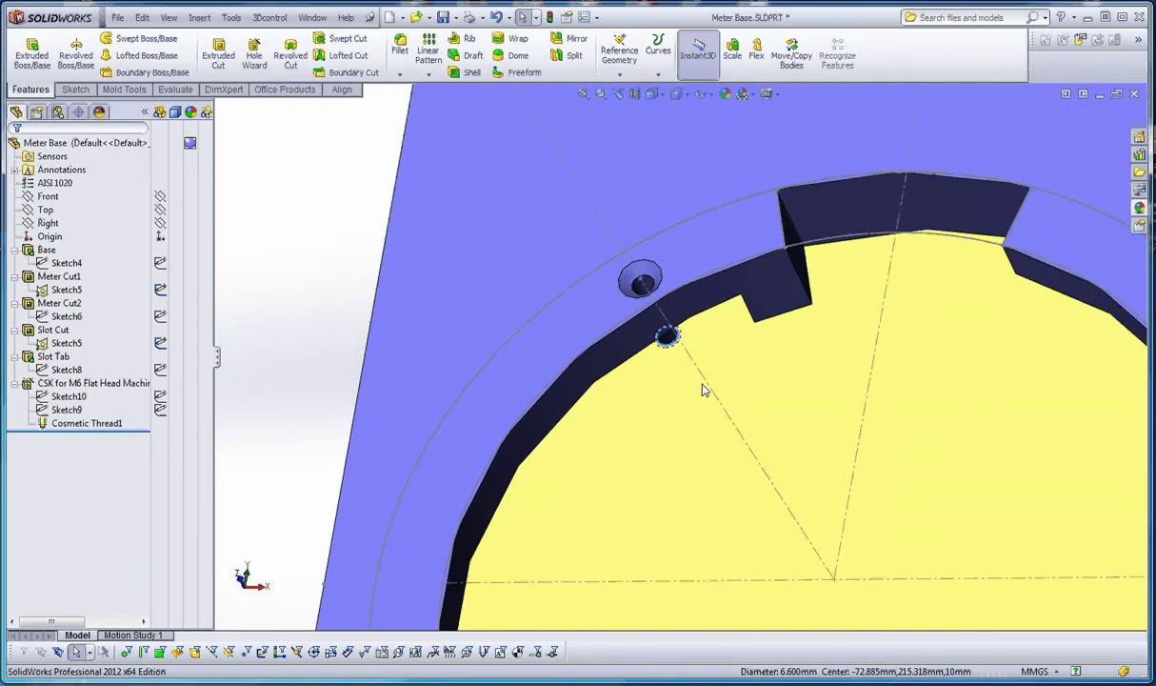
key(shift+z)
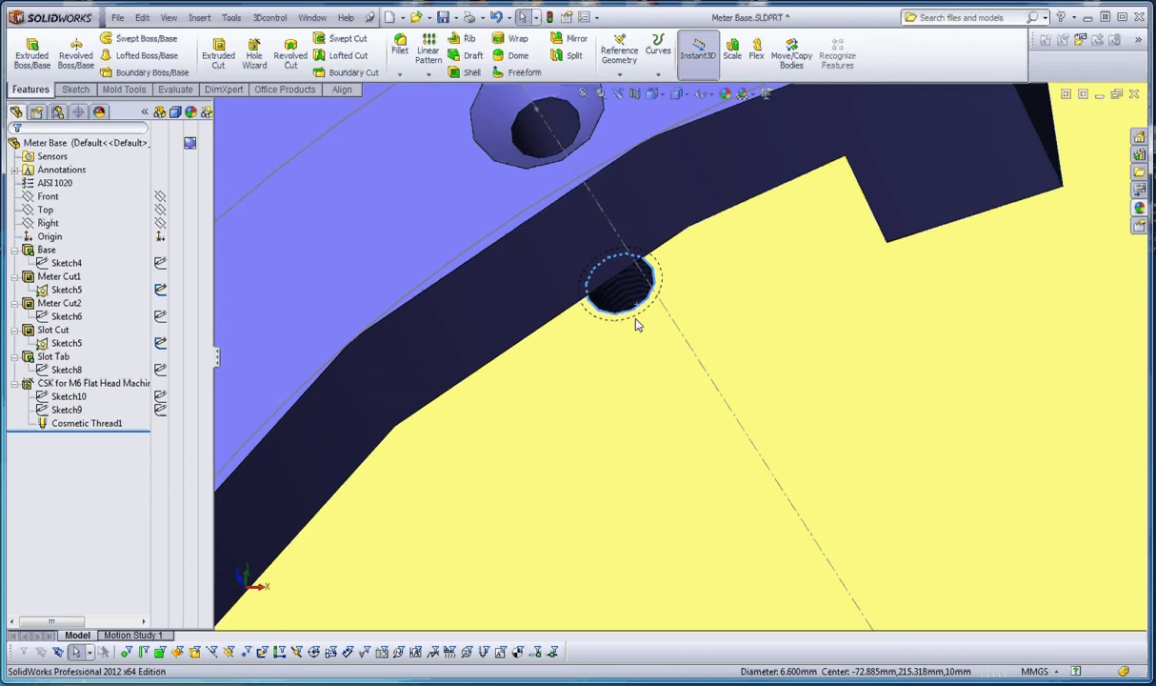
scroll(637, 325, up, 8)
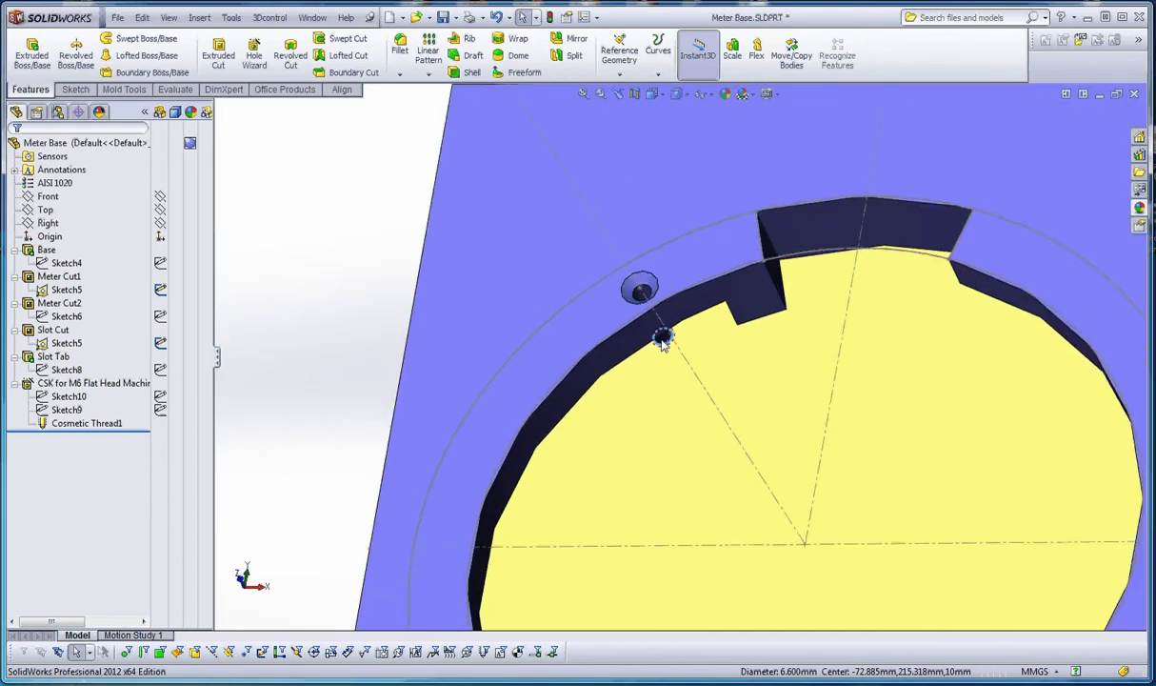
scroll(662, 339, up, 2)
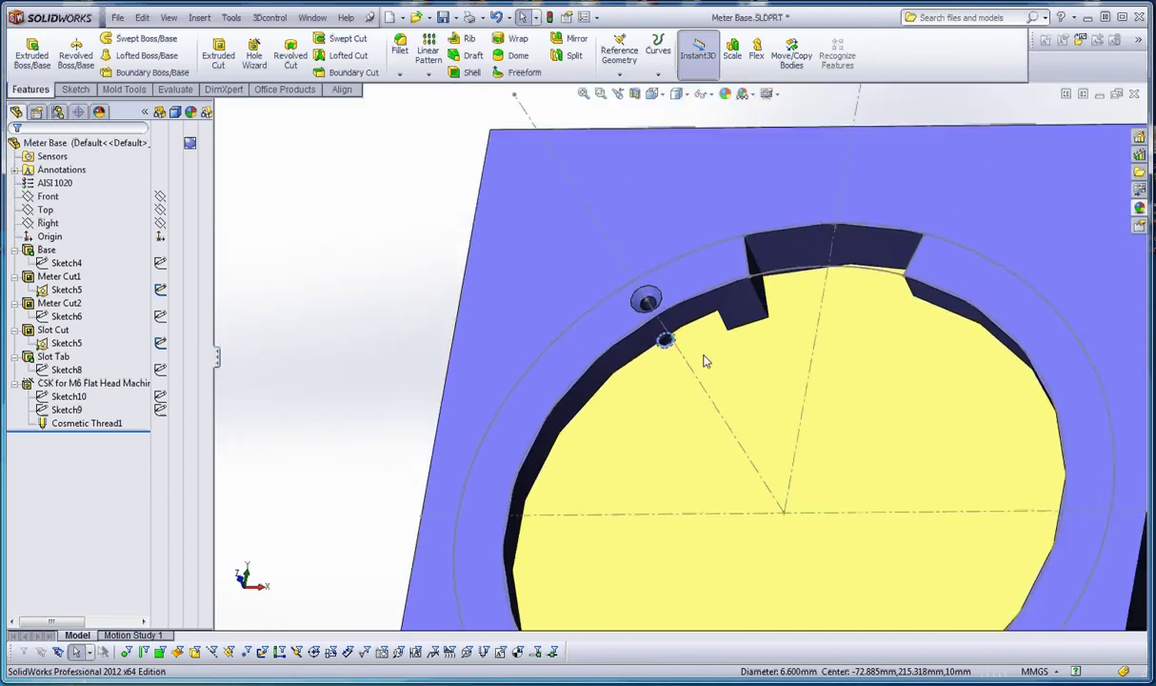
click(71, 424)
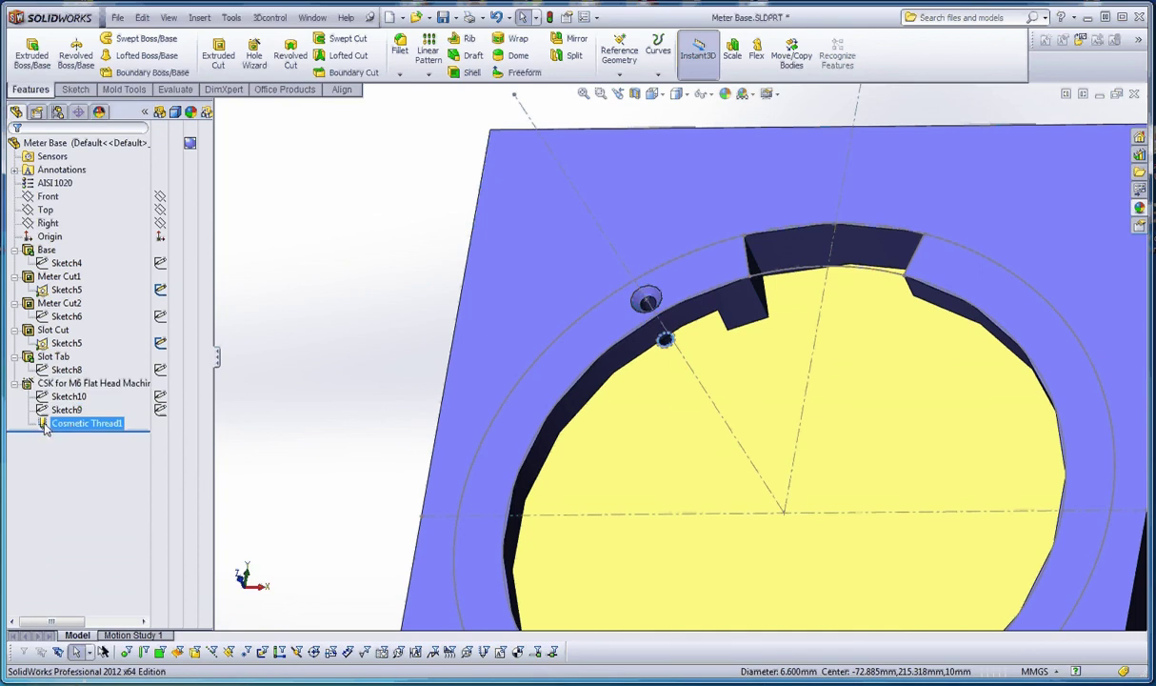
click(320, 335)
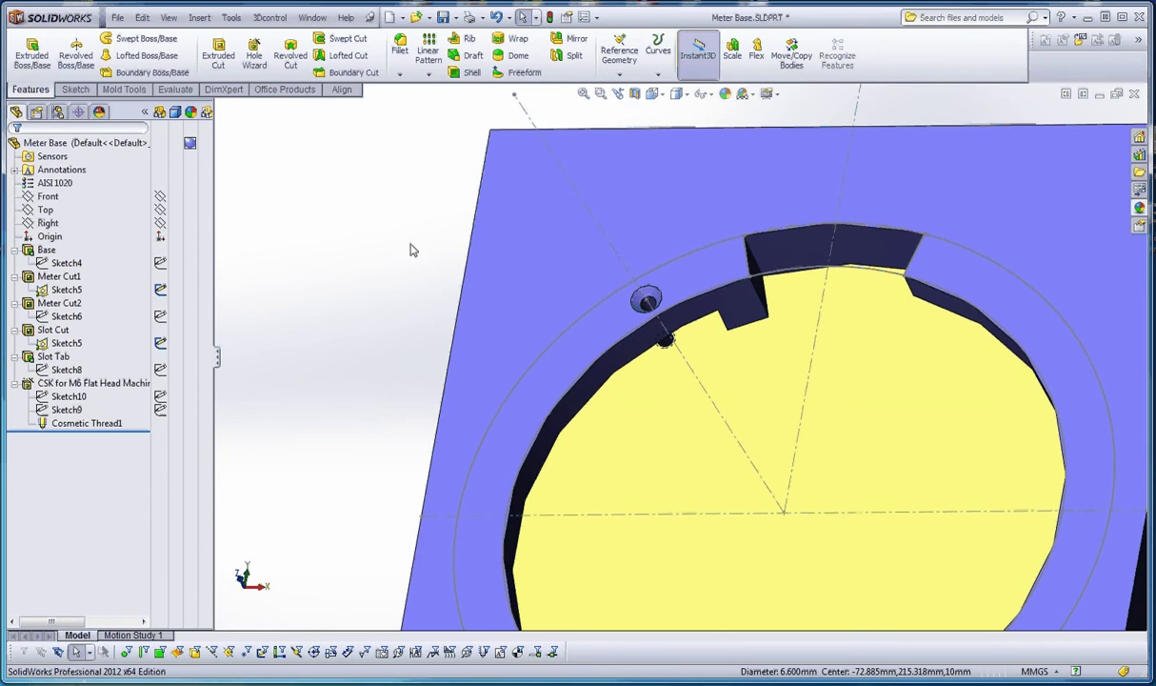
scroll(666, 343, down, 6)
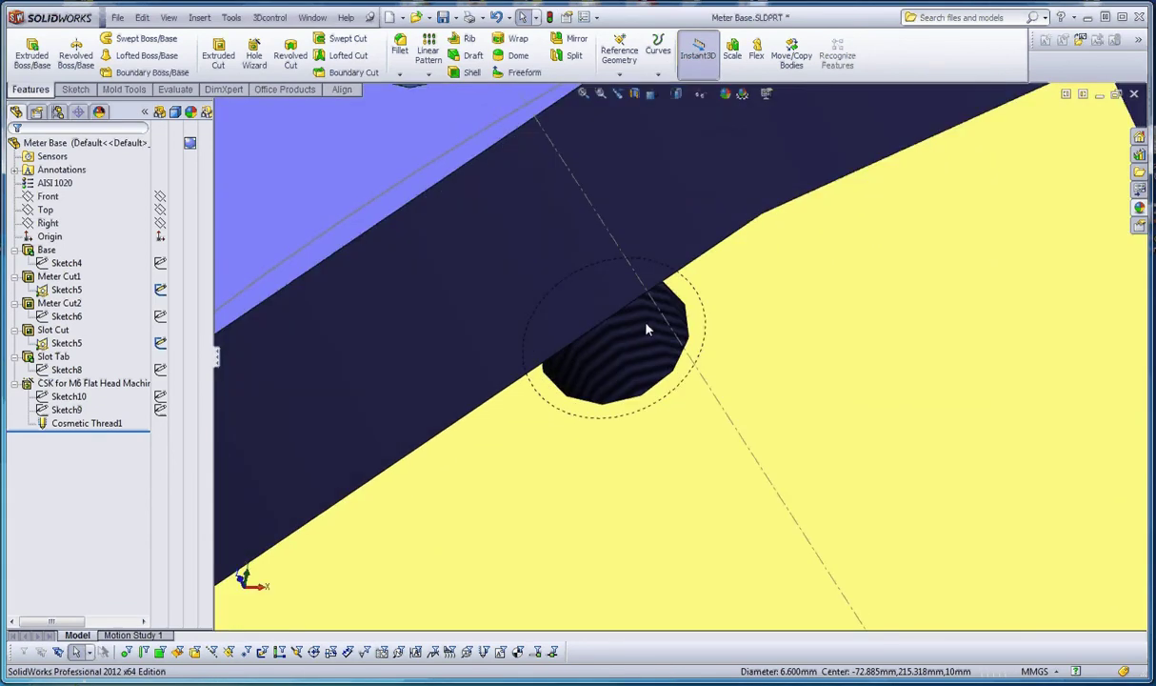
middle_drag(612, 345, 671, 370)
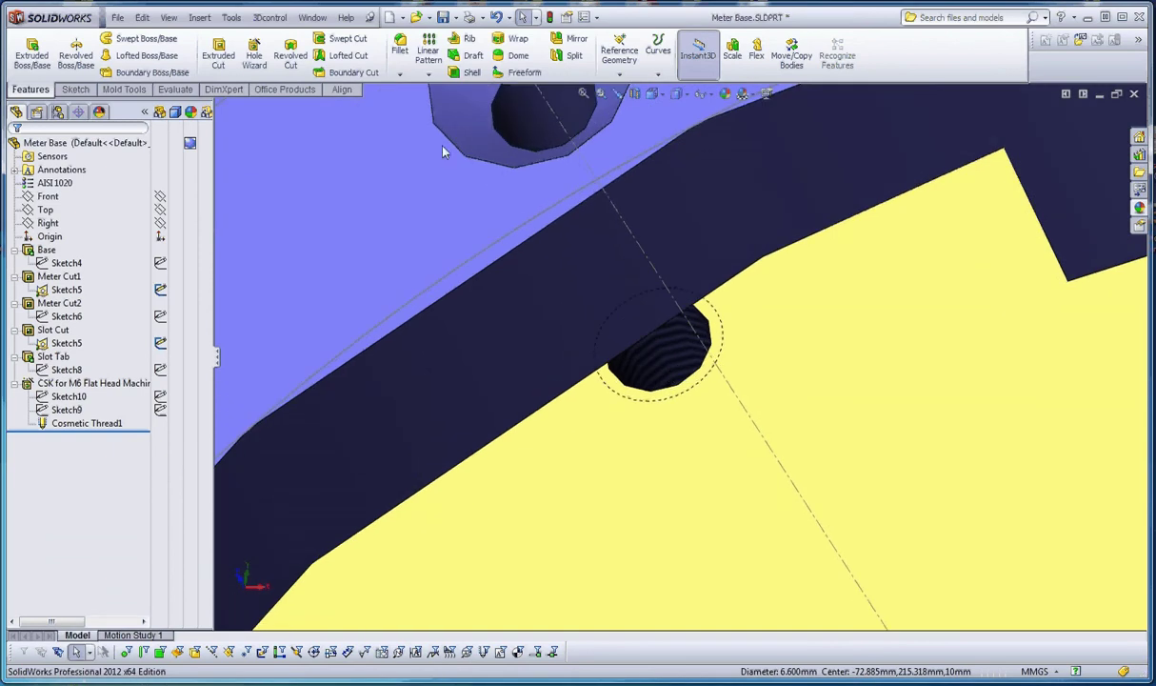
Check that shaded cosmetic threads are enabled in the document's detailing display filter, and accept the settings
click(585, 17)
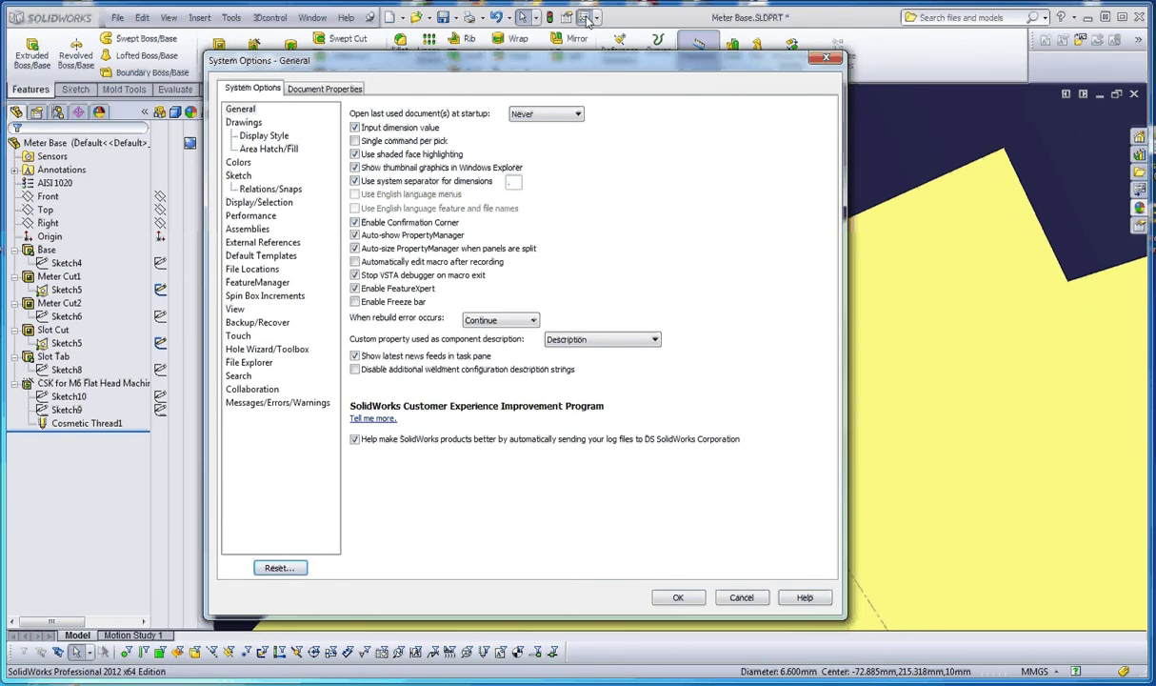
click(314, 89)
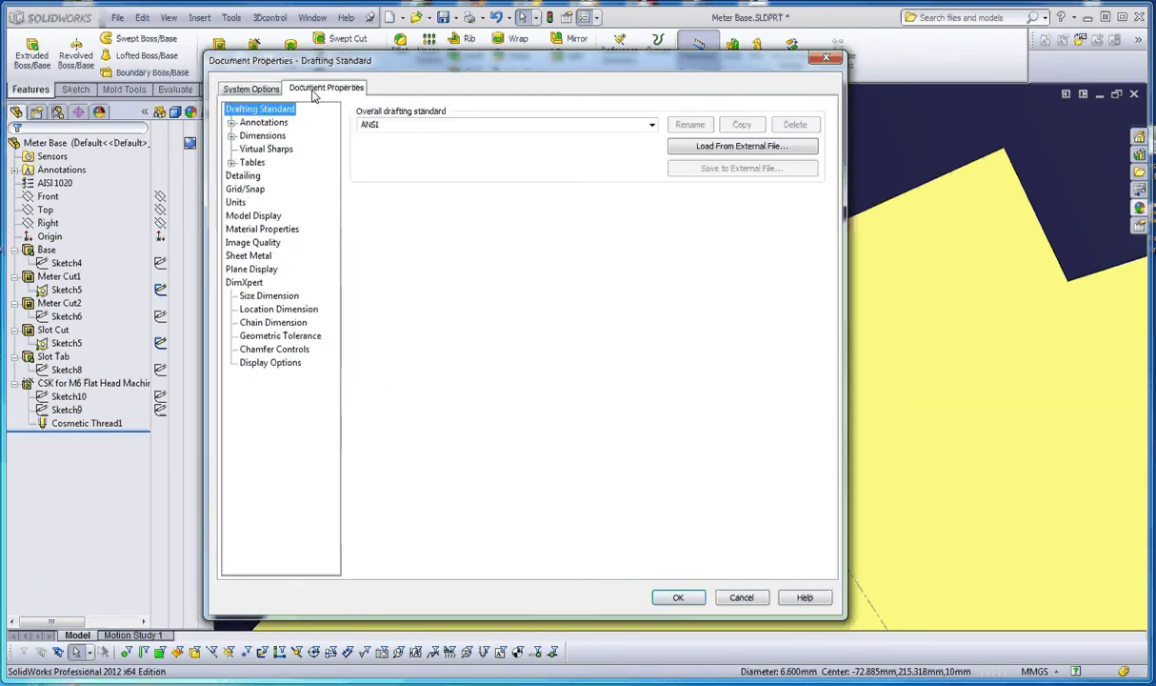
click(243, 176)
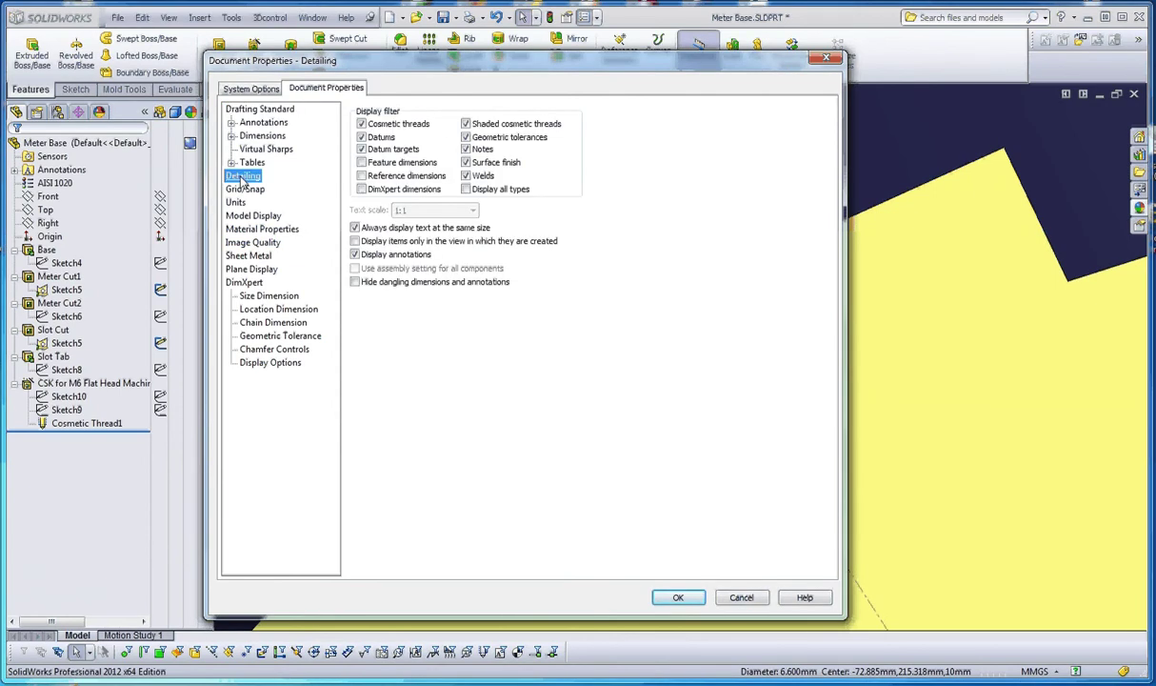
click(466, 123)
click(684, 597)
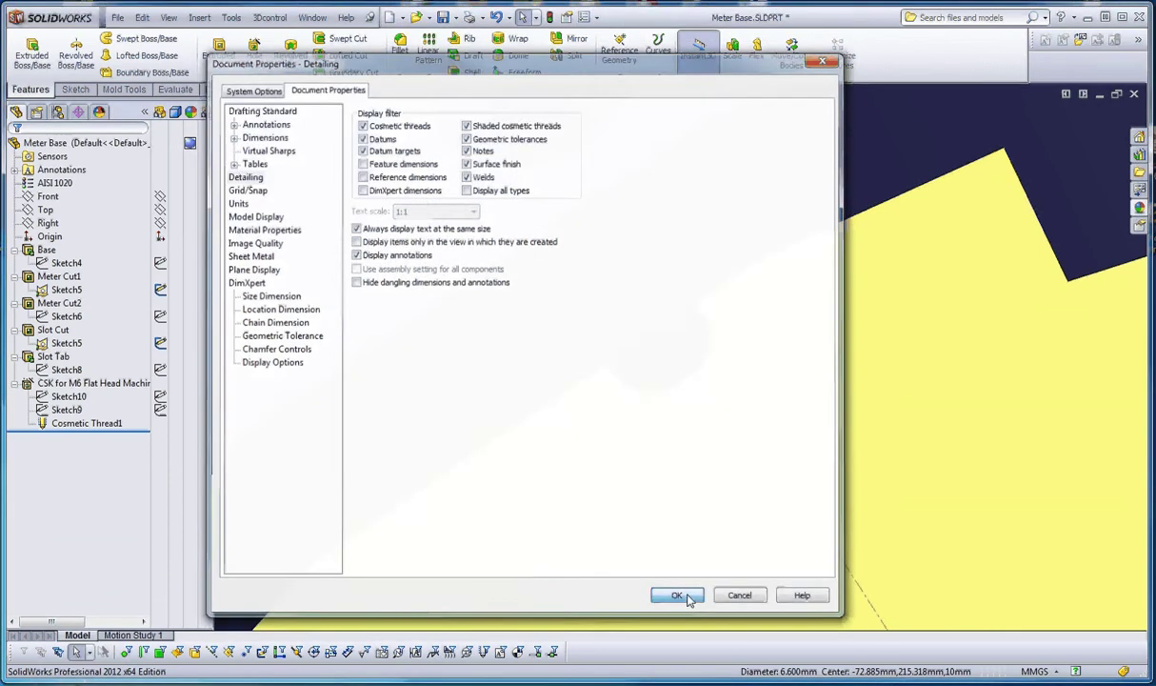
Highlight the Slot Cut, Slot Tab and countersunk hole features in turn to review them on the model, and clear the selection
scroll(686, 548, up, 9)
mouse_move(783, 509)
middle_down()
mouse_move(776, 584)
mouse_move(777, 513)
middle_up()
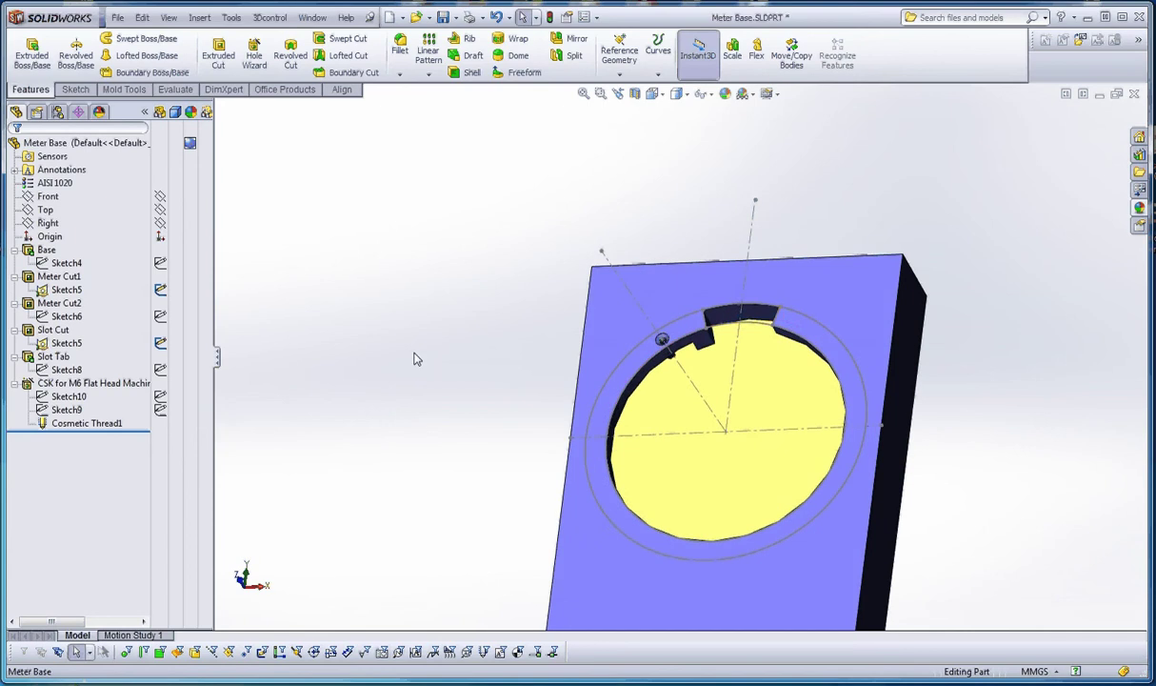
click(51, 330)
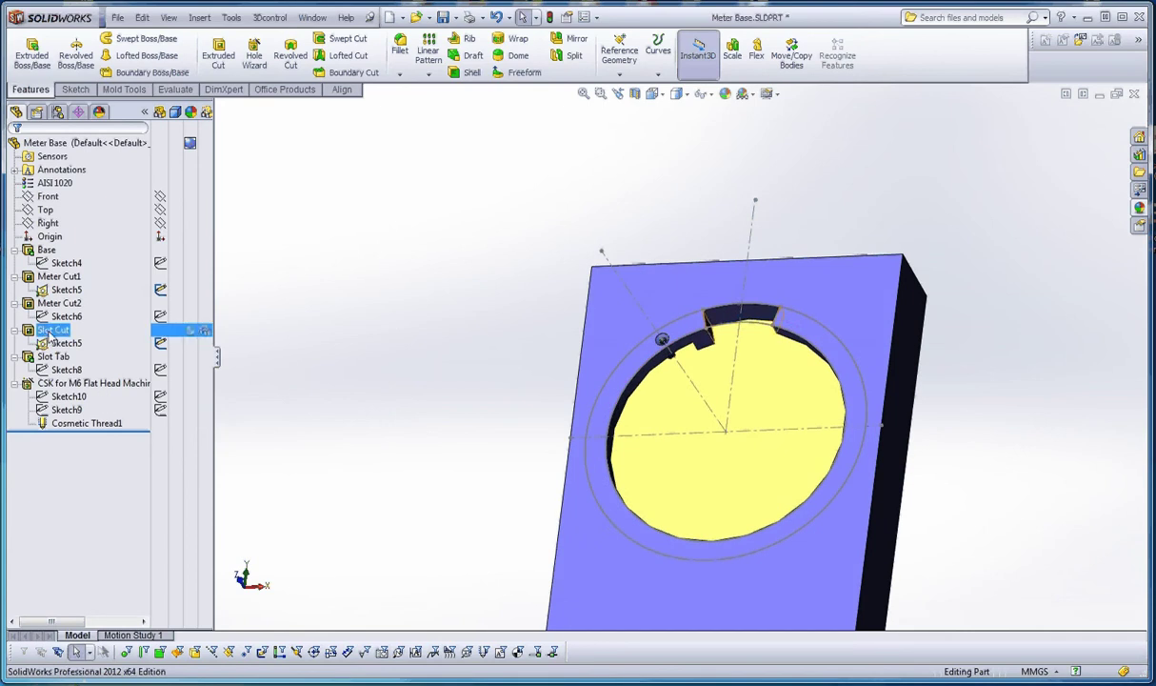
click(52, 333)
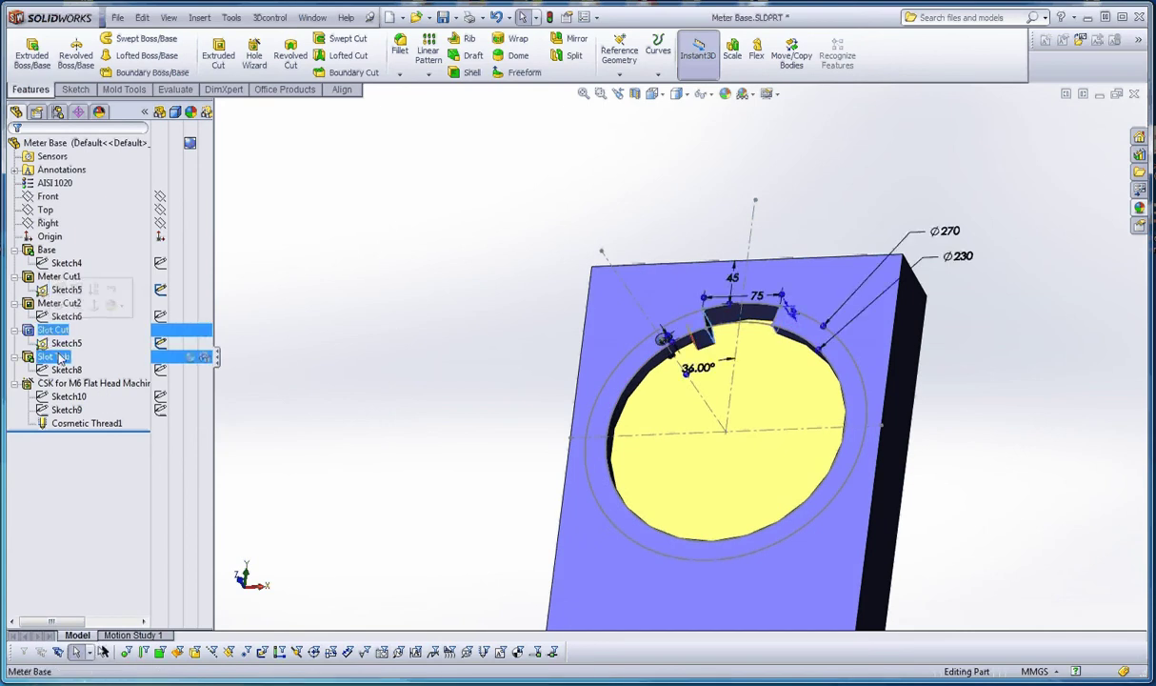
click(55, 357)
click(76, 383)
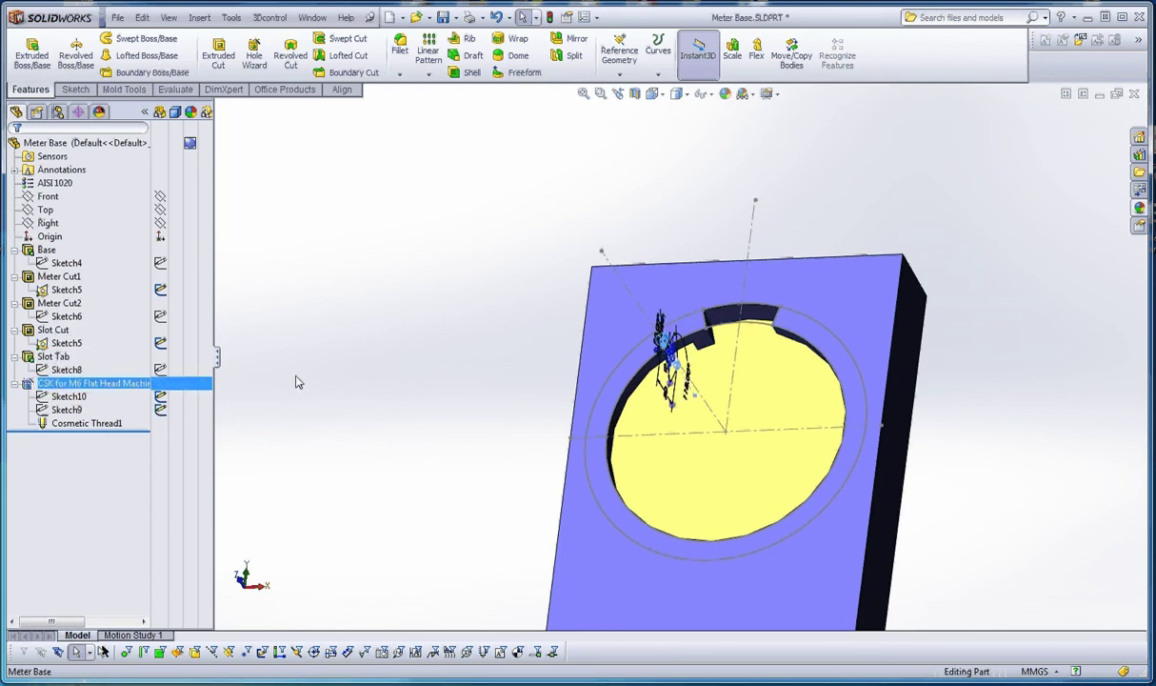
click(385, 372)
Hide the Meter Cut1 sketch, Sketch5, along with its construction lines on the base
scroll(640, 339, down, 2)
scroll(675, 354, up, 2)
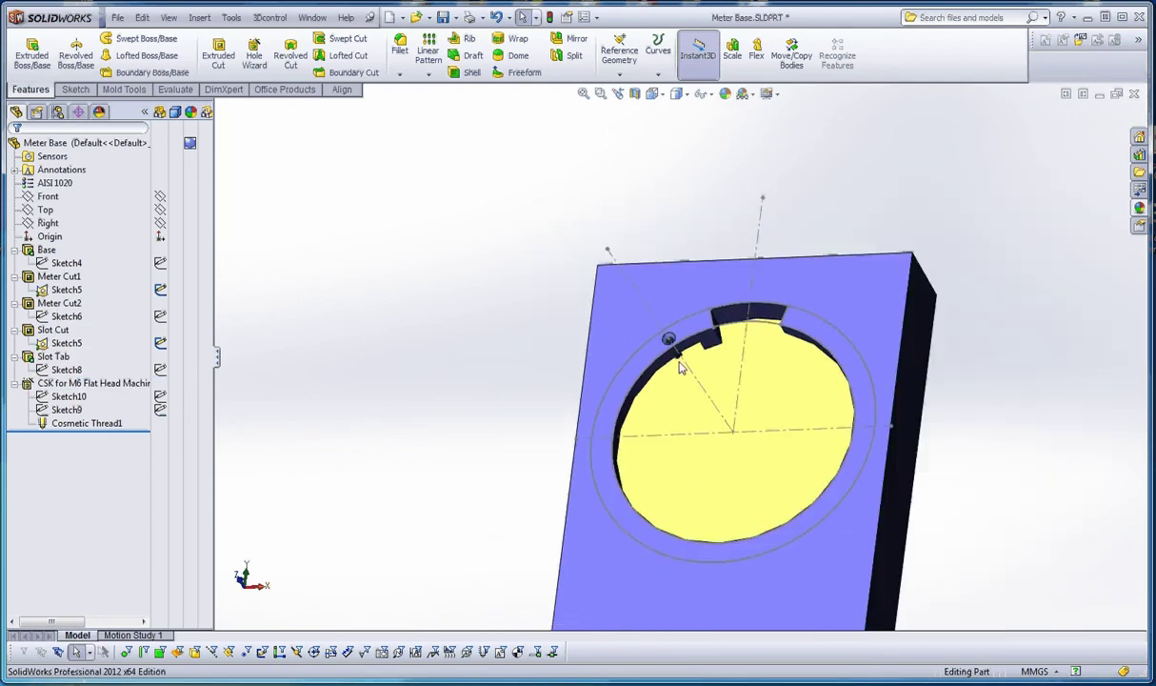
click(759, 230)
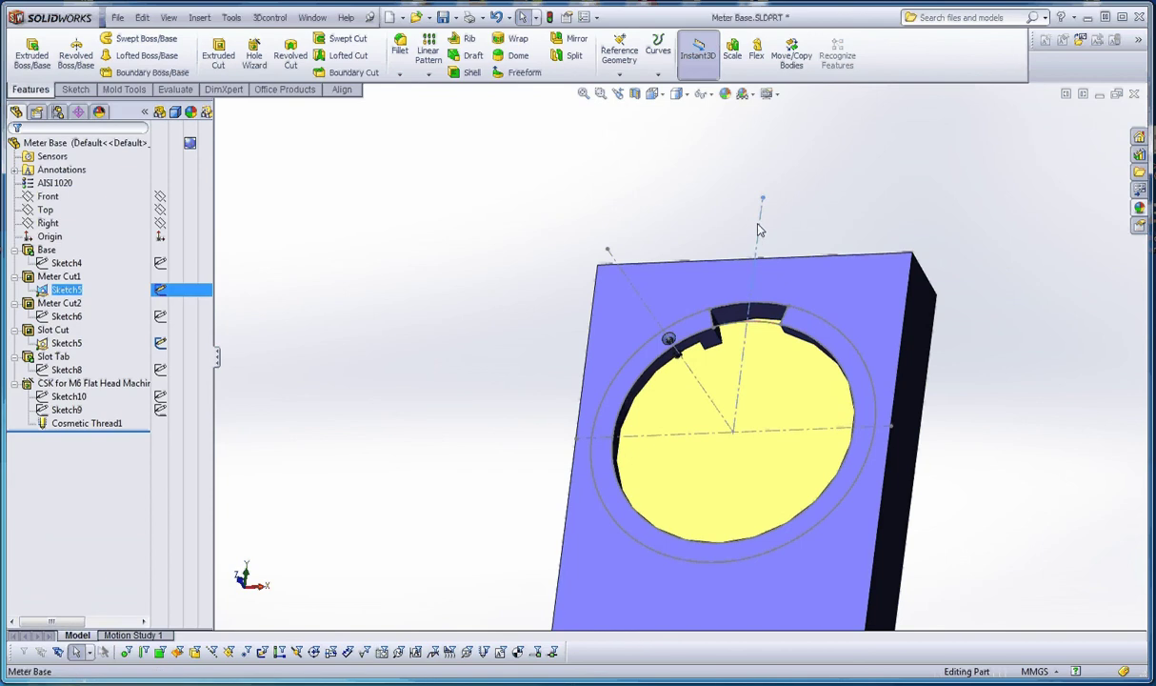
right_click(759, 229)
click(781, 198)
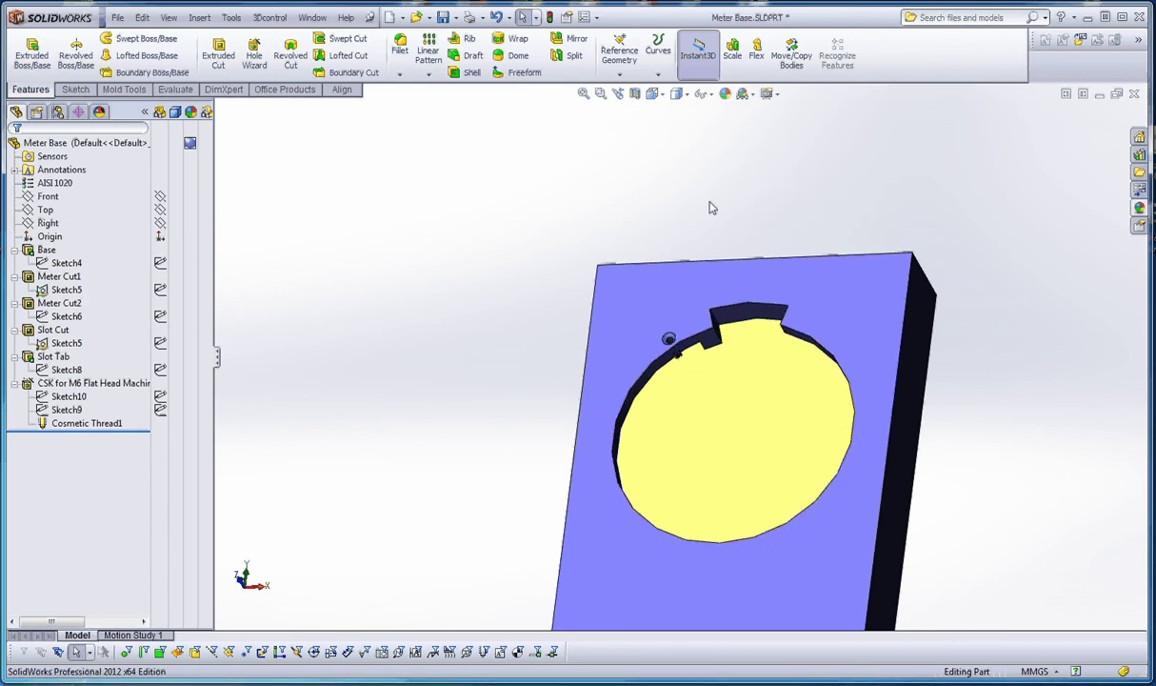
Hide the cosmetic thread listed under the countersunk hole feature and check the hole in the recess floor
middle_drag(712, 257, 717, 232)
middle_drag(706, 375, 697, 372)
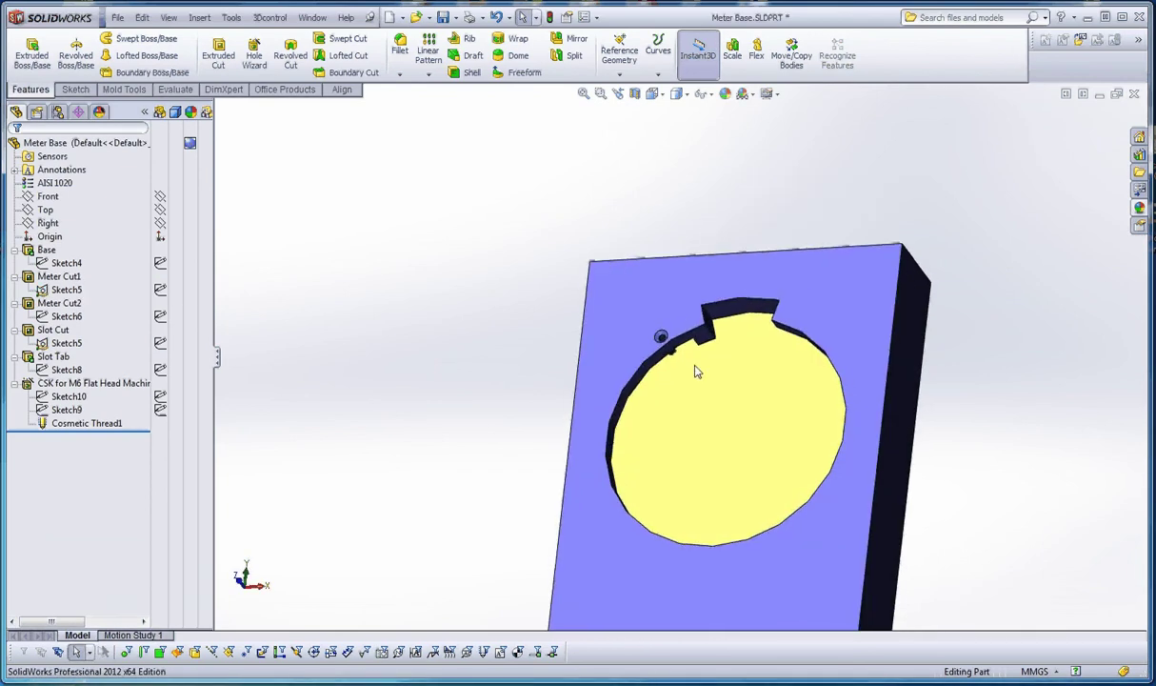
scroll(696, 372, down, 5)
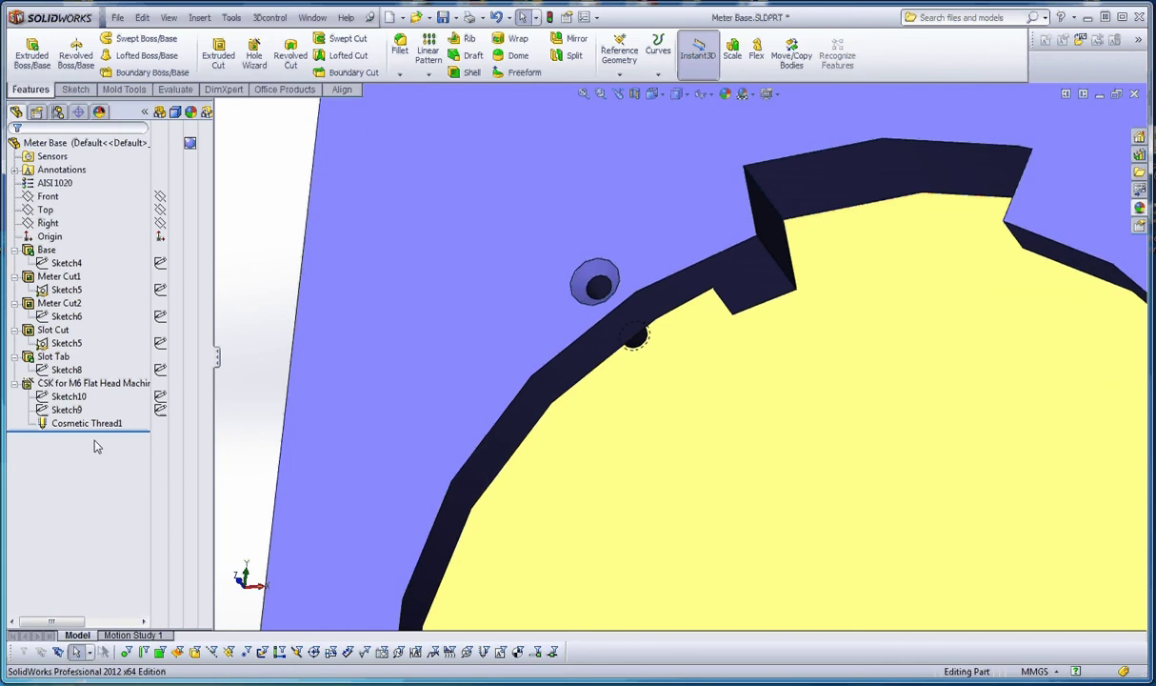
click(99, 424)
click(101, 424)
right_click(100, 420)
click(117, 393)
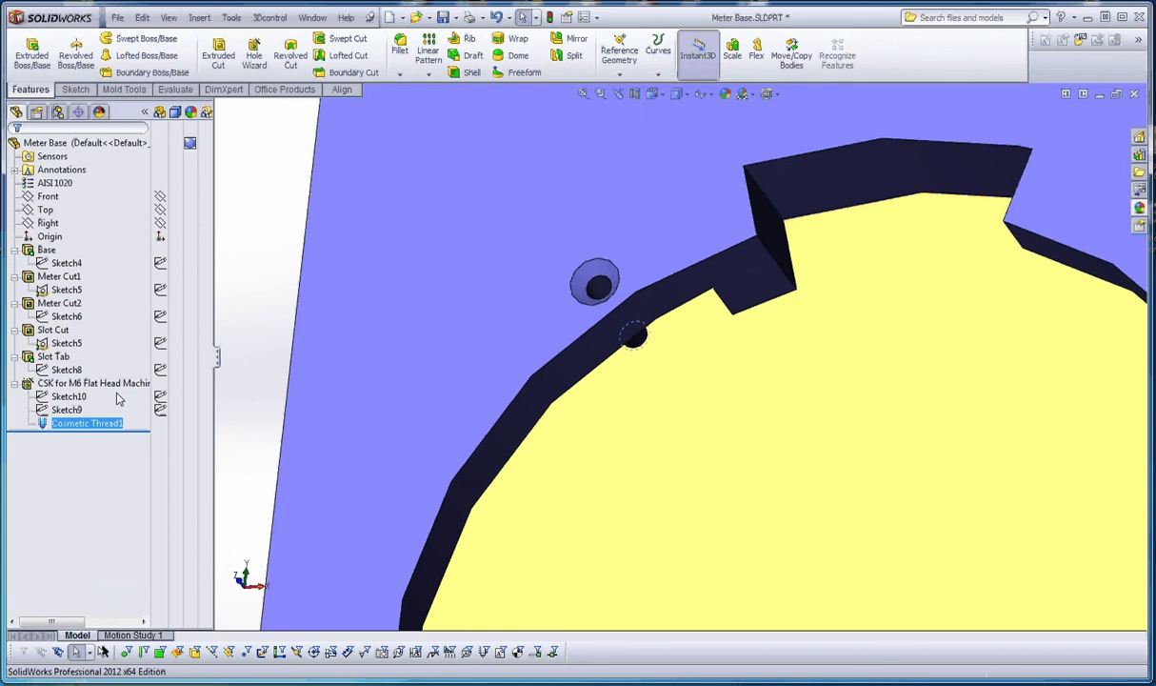
scroll(647, 365, down, 4)
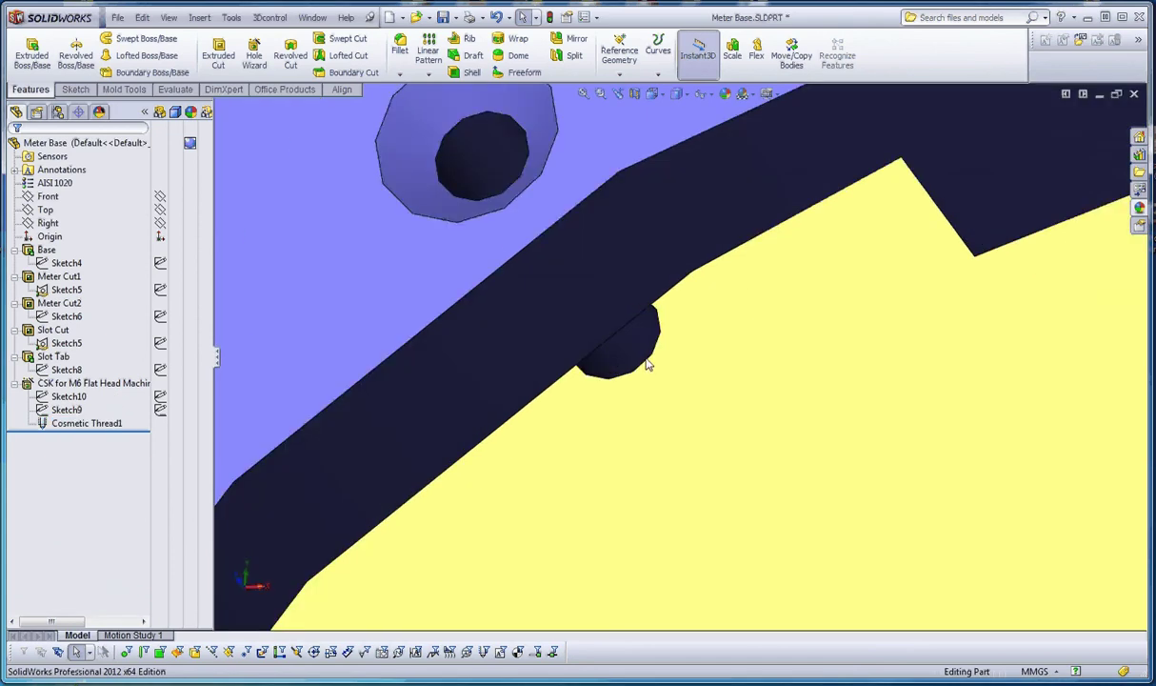
scroll(663, 371, up, 3)
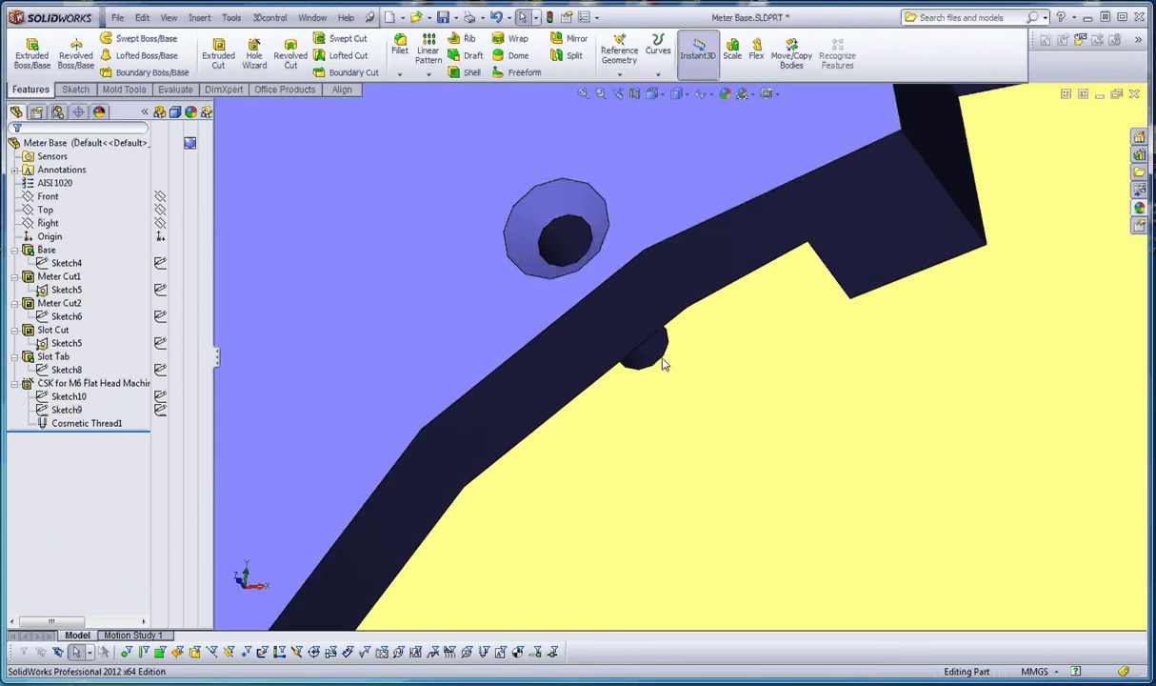
Start a circular pattern and turn on the display of temporary axes on the model
scroll(665, 362, up, 8)
middle_drag(715, 372, 723, 398)
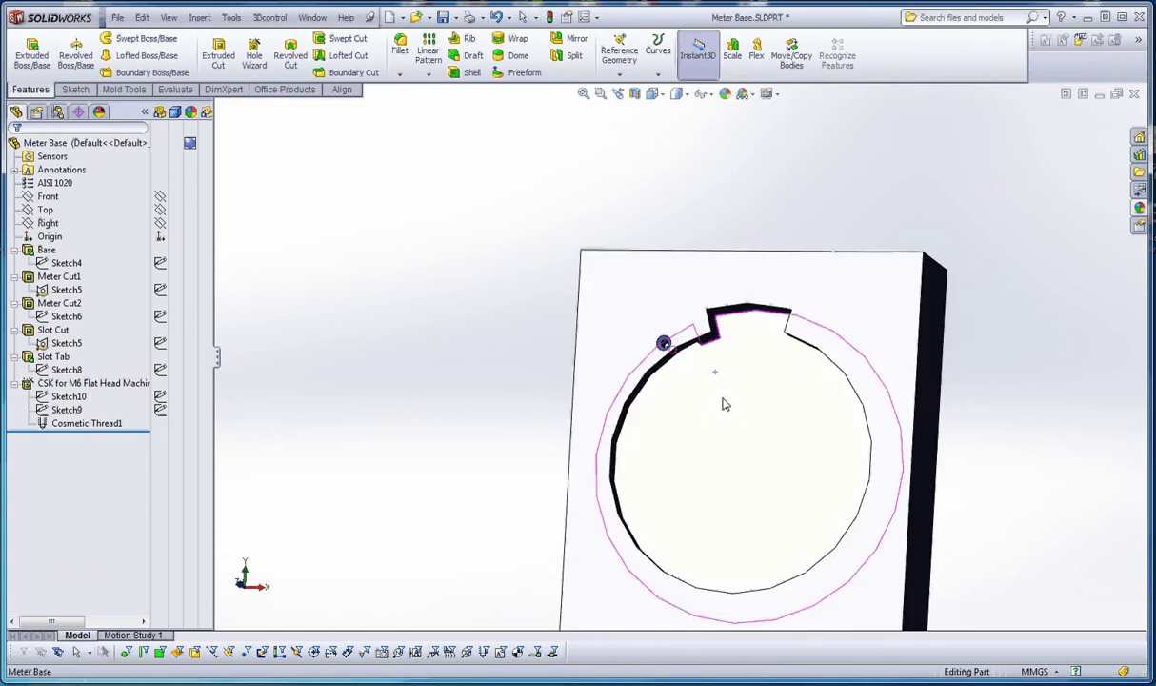
scroll(797, 430, up, 3)
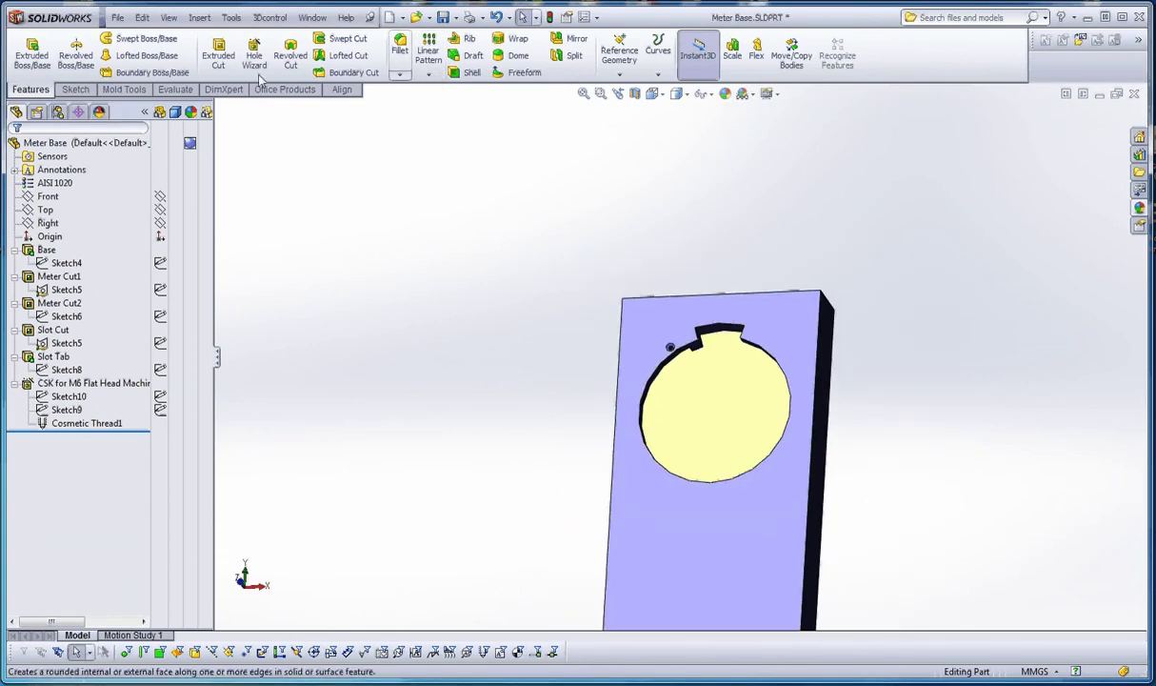
click(429, 76)
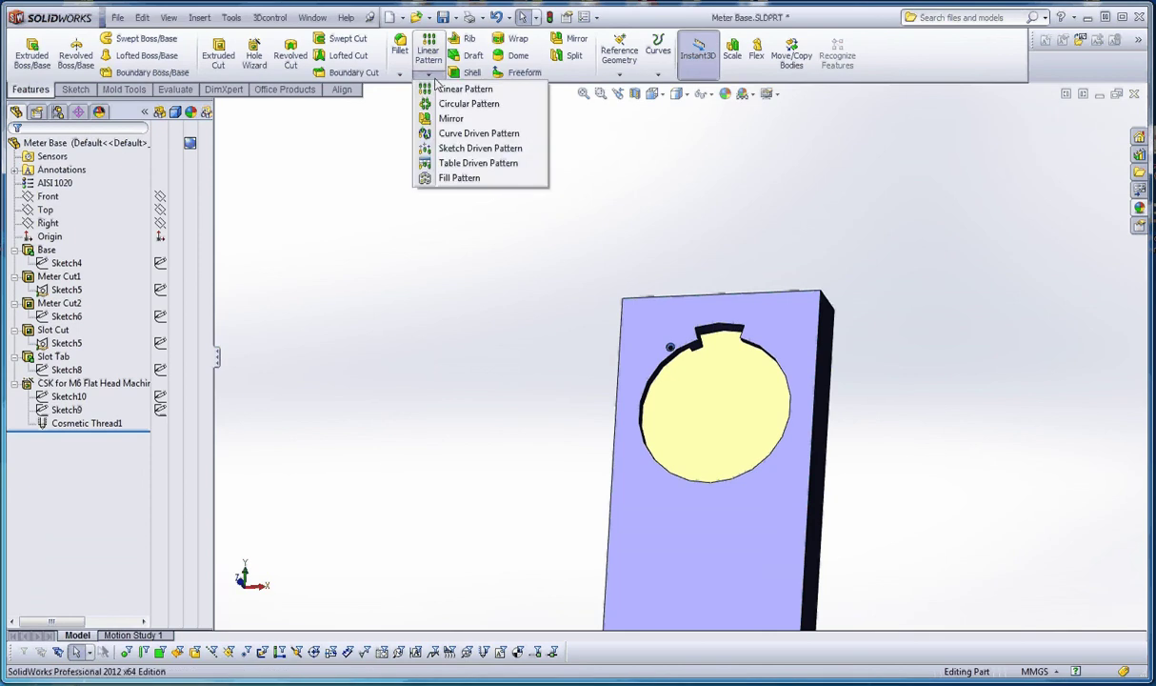
click(440, 103)
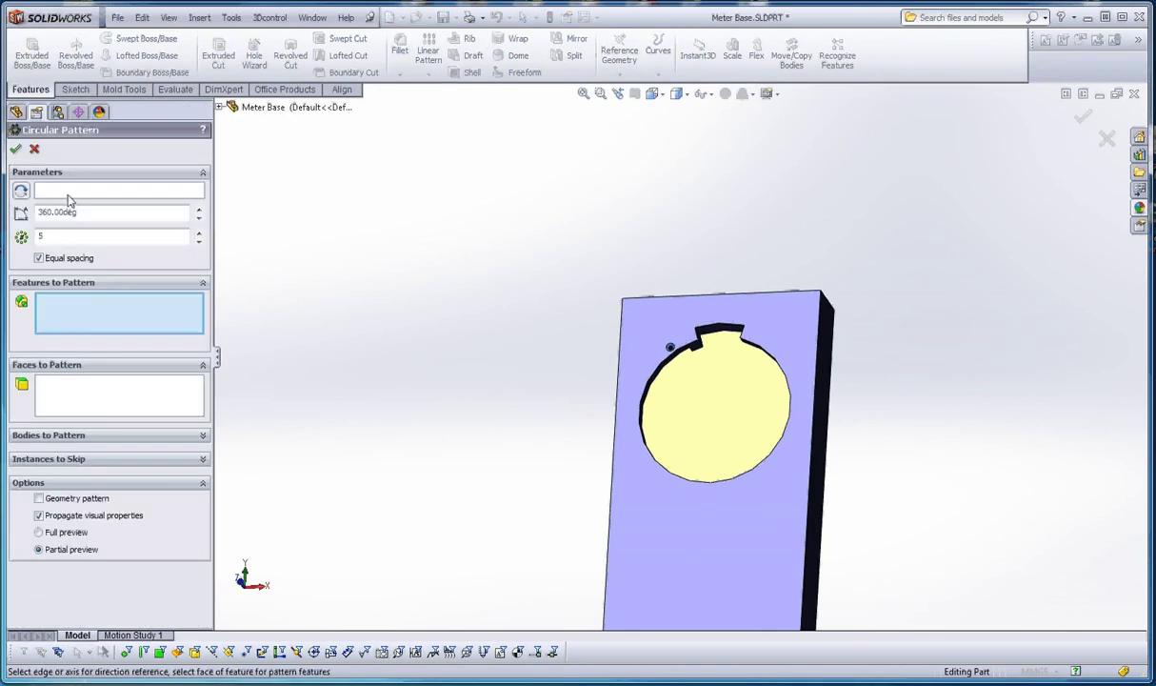
middle_drag(511, 338, 574, 356)
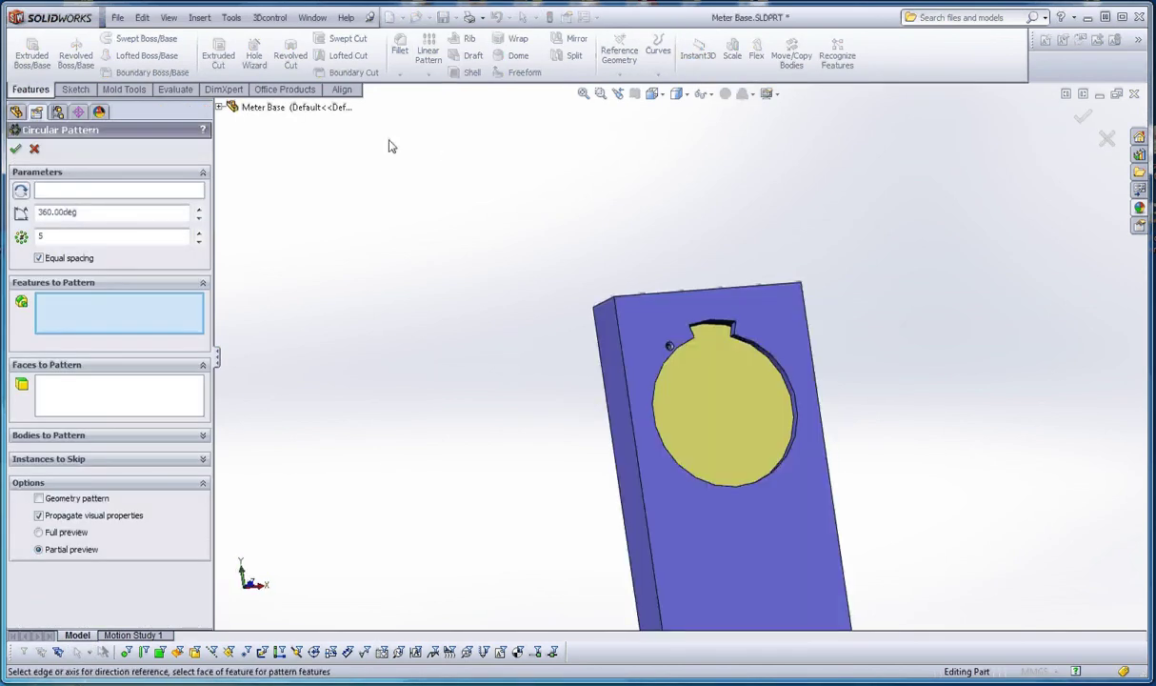
click(168, 18)
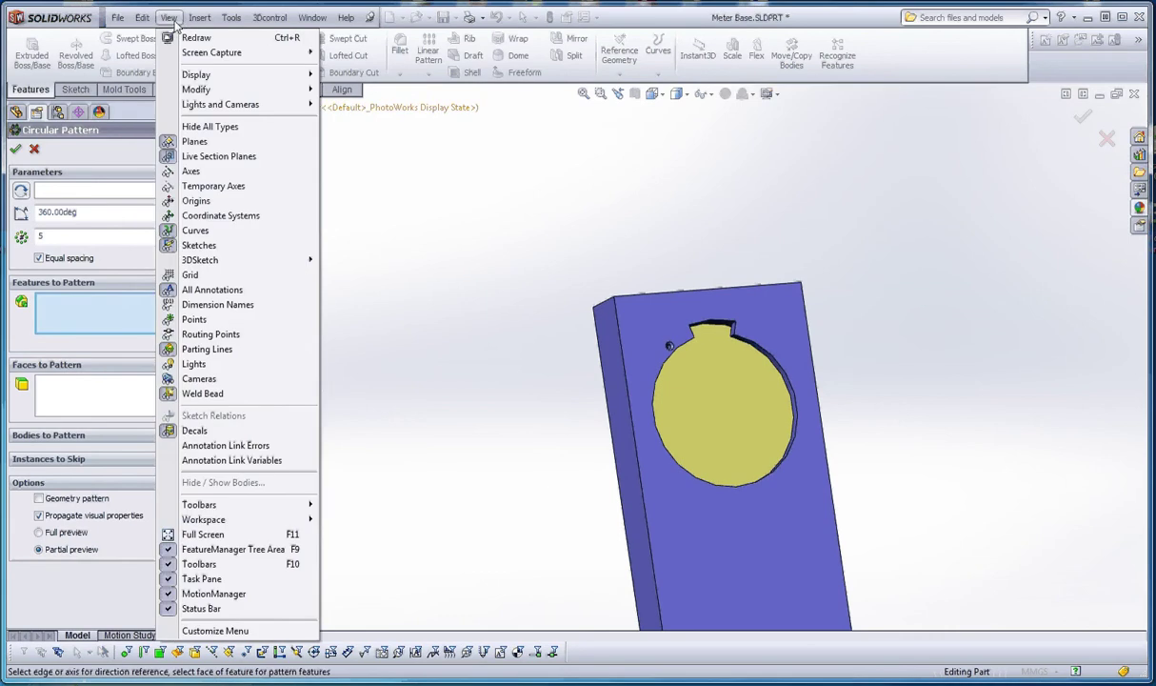
click(219, 186)
Set the temporary axis at the centre of the round meter recess as the circular pattern's rotation axis
scroll(738, 419, down, 3)
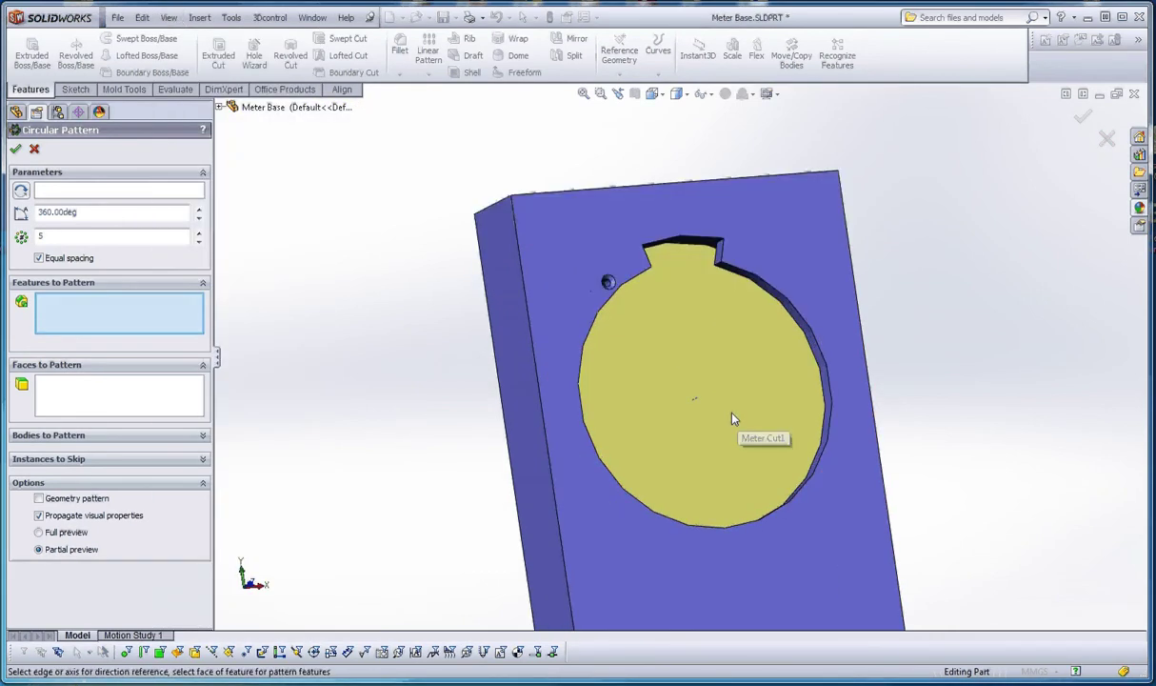
scroll(732, 417, down, 5)
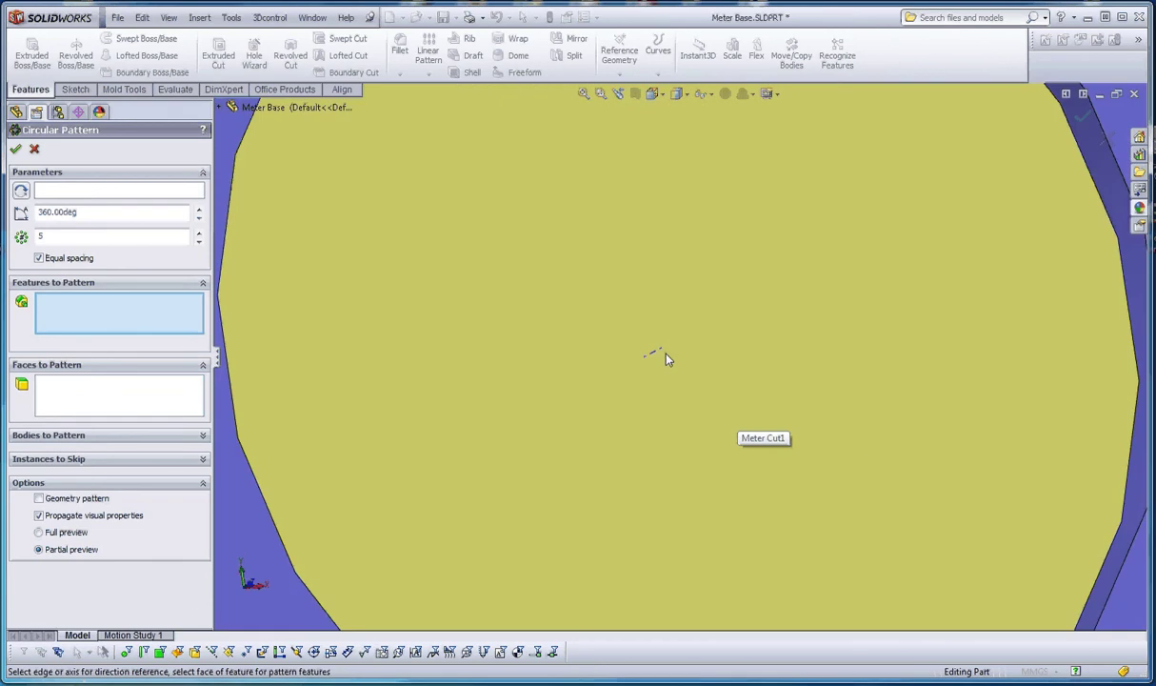
click(133, 190)
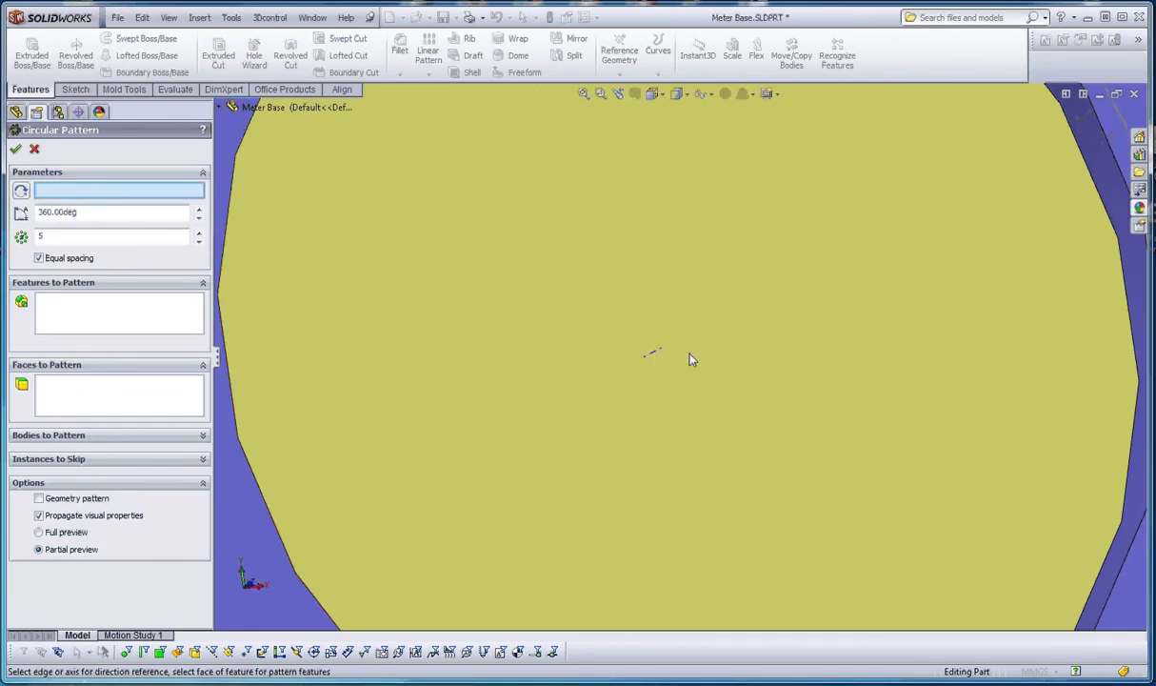
click(653, 357)
scroll(659, 358, up, 5)
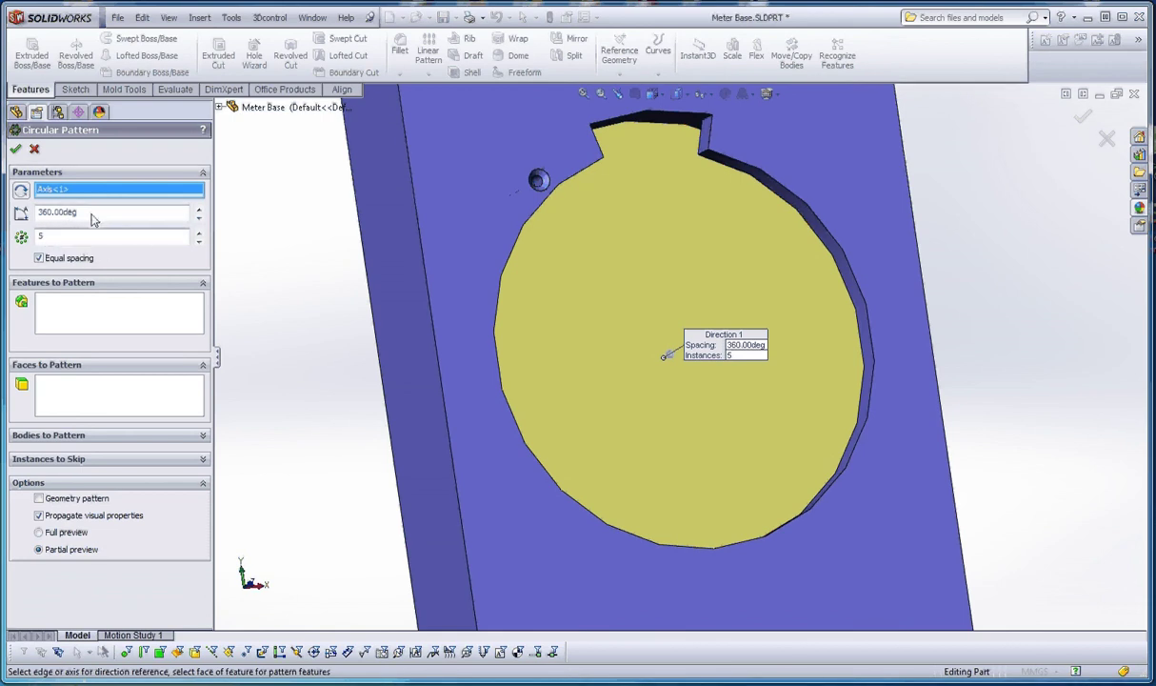
Pattern the Slot Cut, Slot Tab and M6 countersunk hole features as 5 equally spaced instances over 360 degrees, and accept the pattern
click(103, 306)
scroll(517, 347, up, 4)
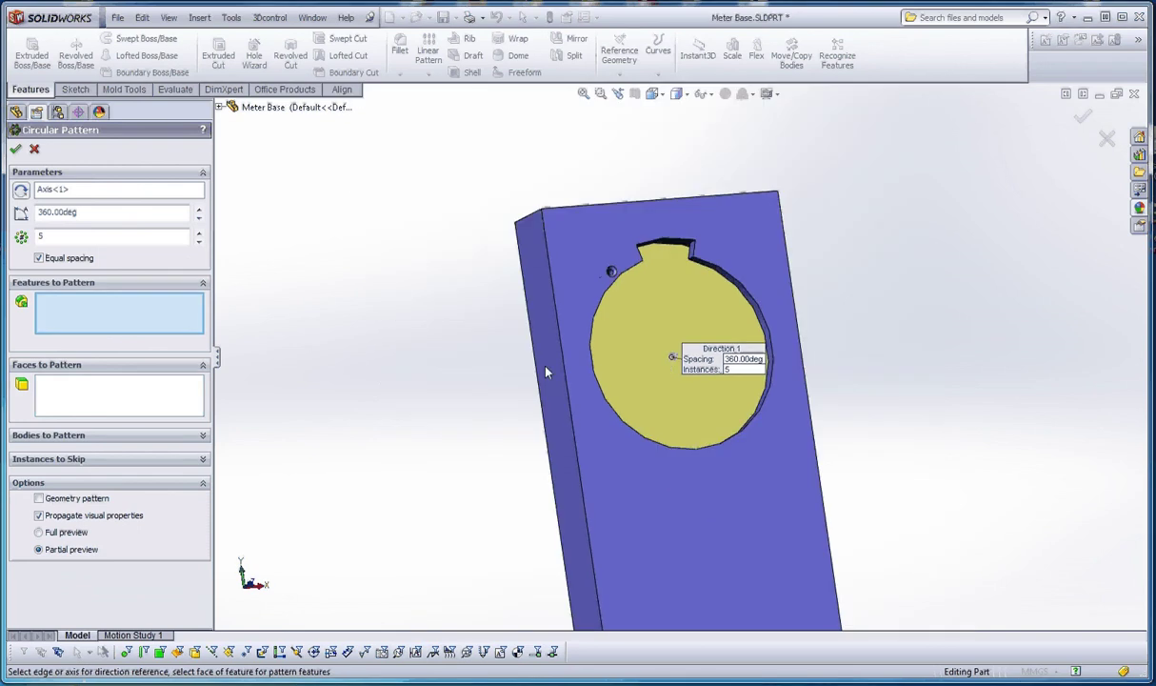
click(220, 108)
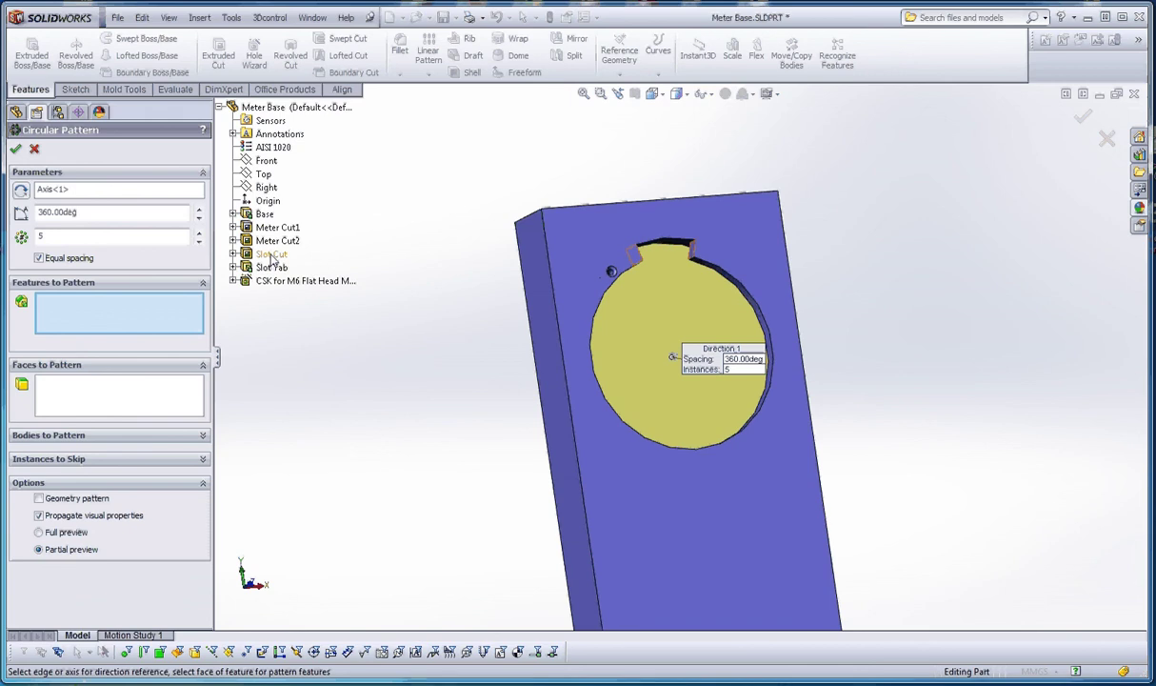
click(272, 255)
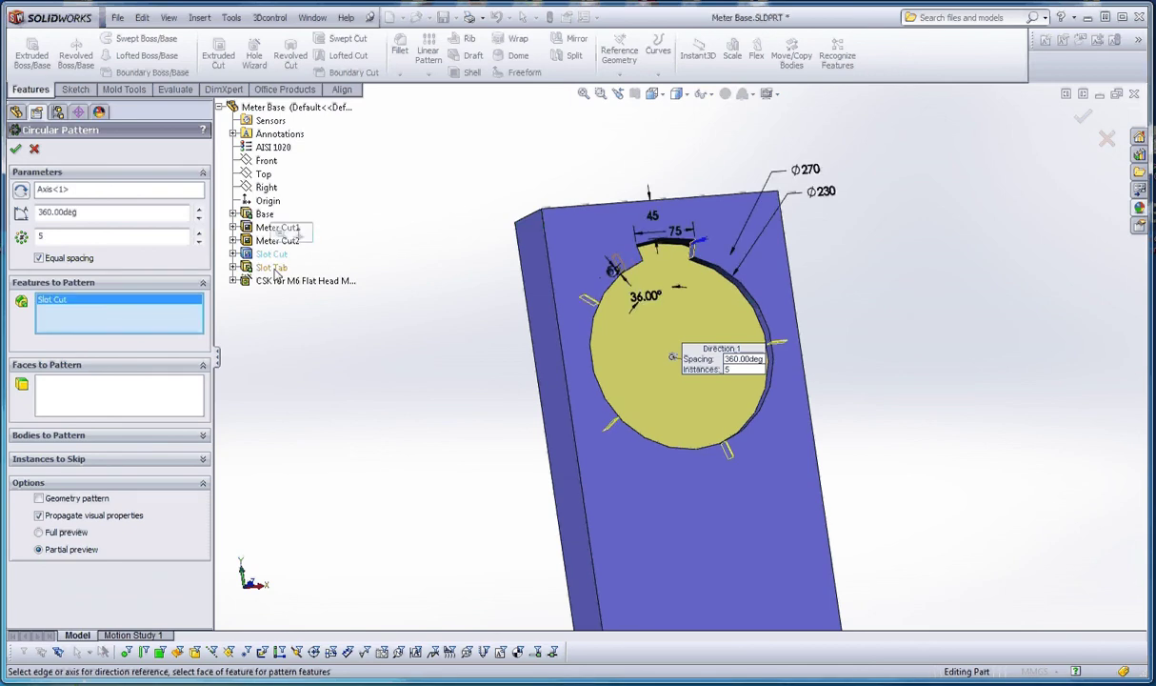
click(272, 268)
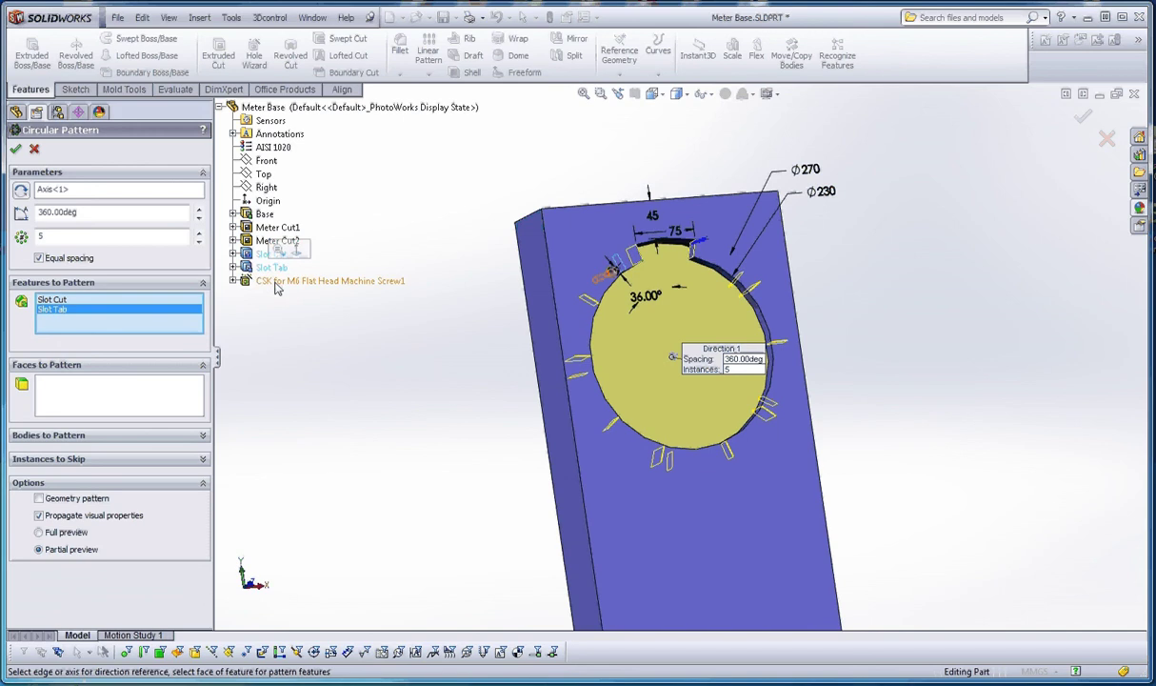
click(275, 283)
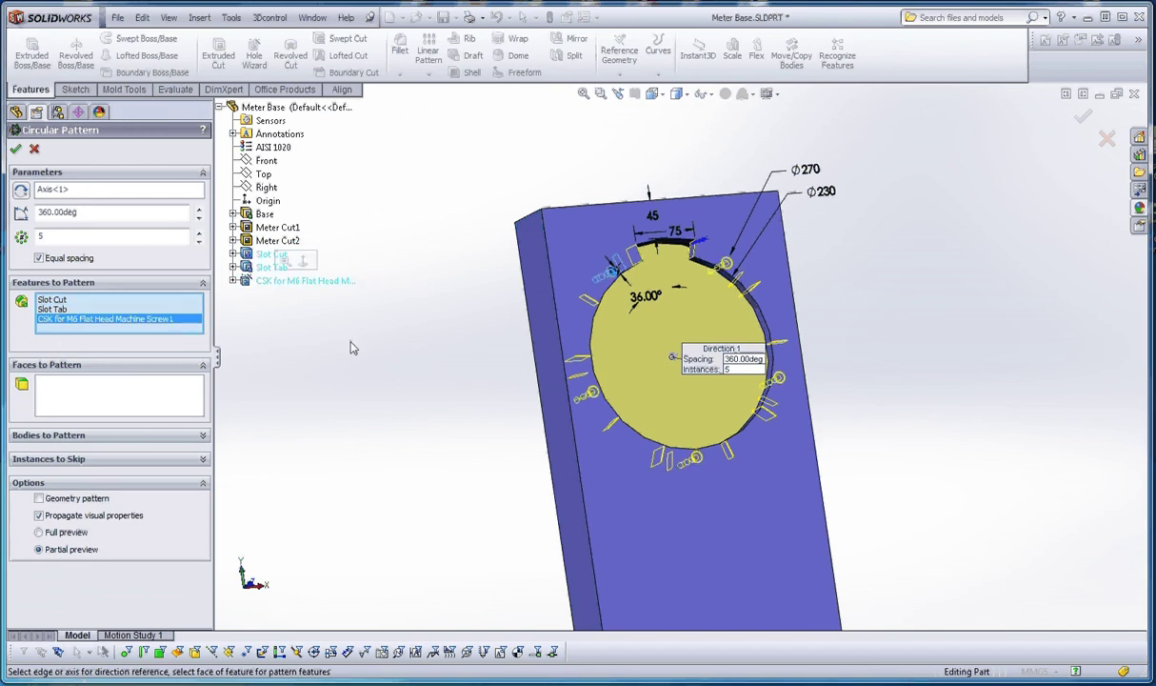
middle_drag(474, 367, 448, 412)
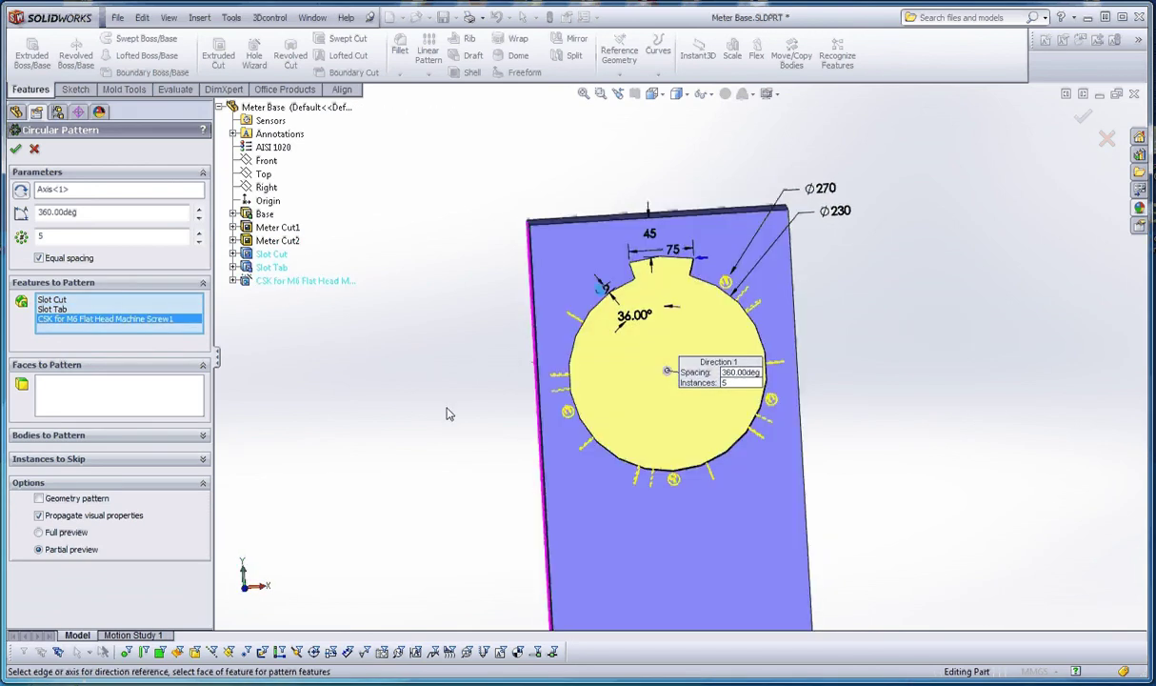
scroll(683, 323, up, 1)
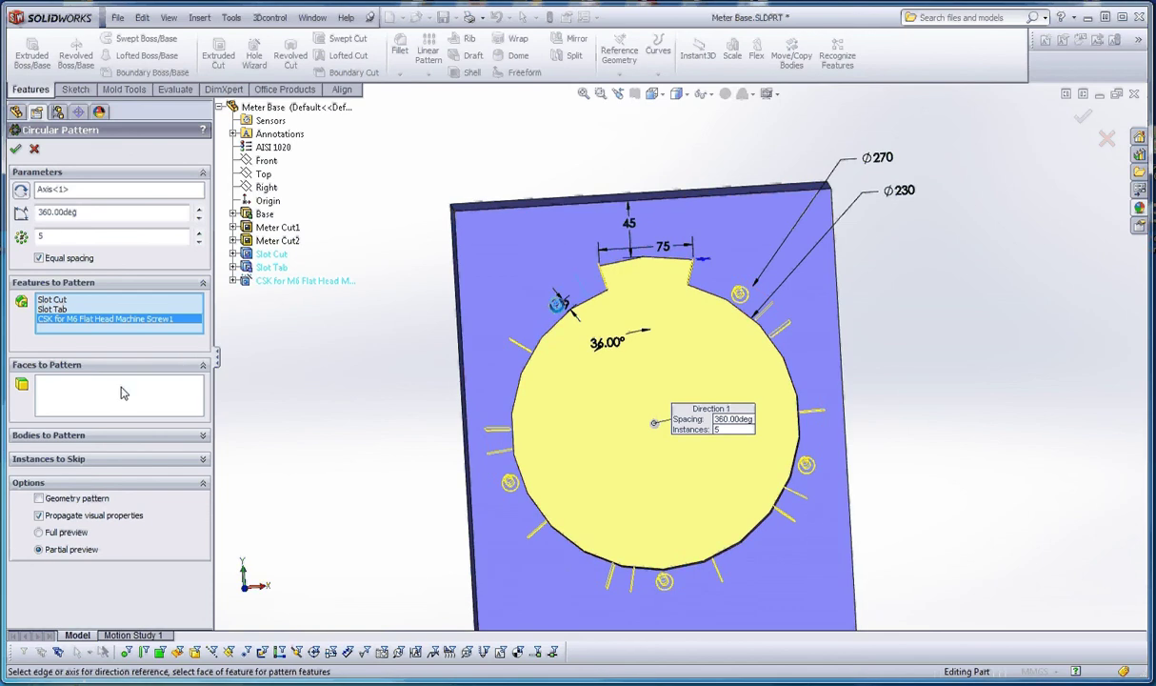
click(15, 152)
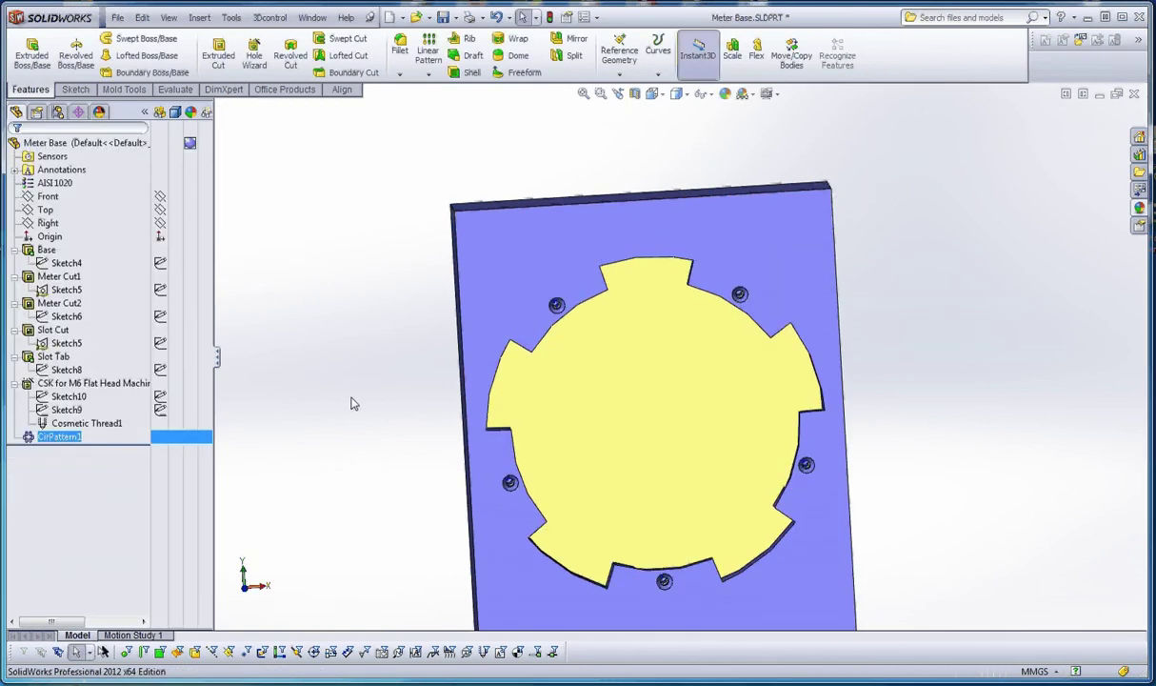
Show the cosmetic thread of the countersunk hole feature
middle_drag(353, 400, 372, 261)
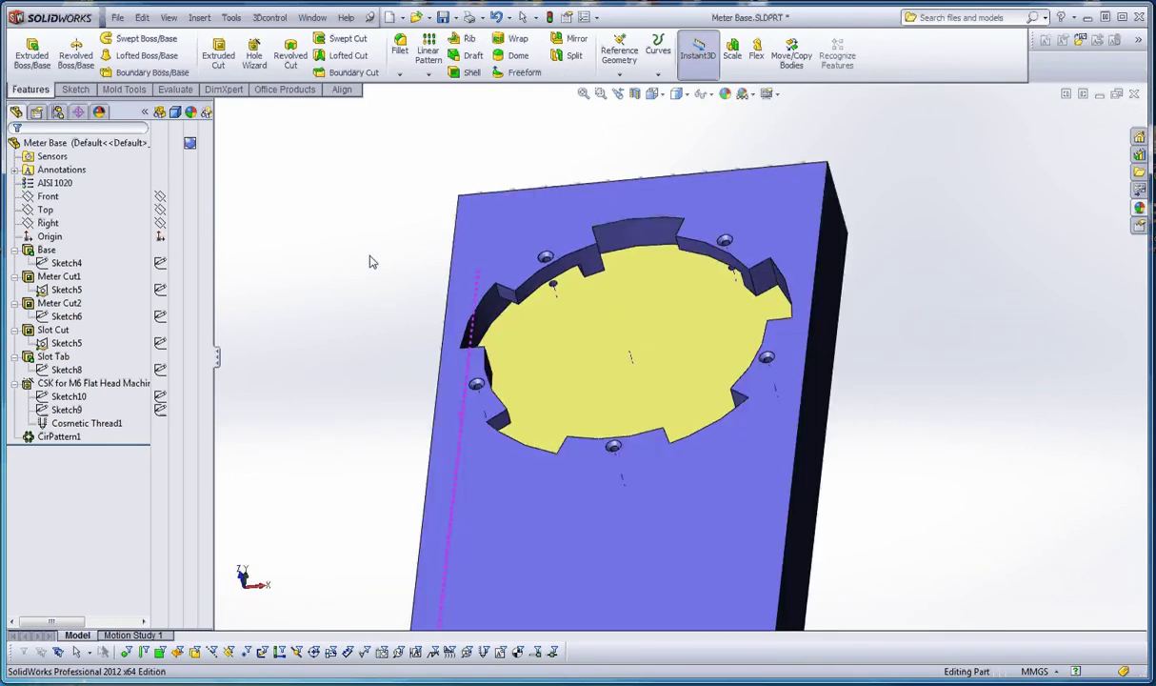
scroll(638, 319, down, 6)
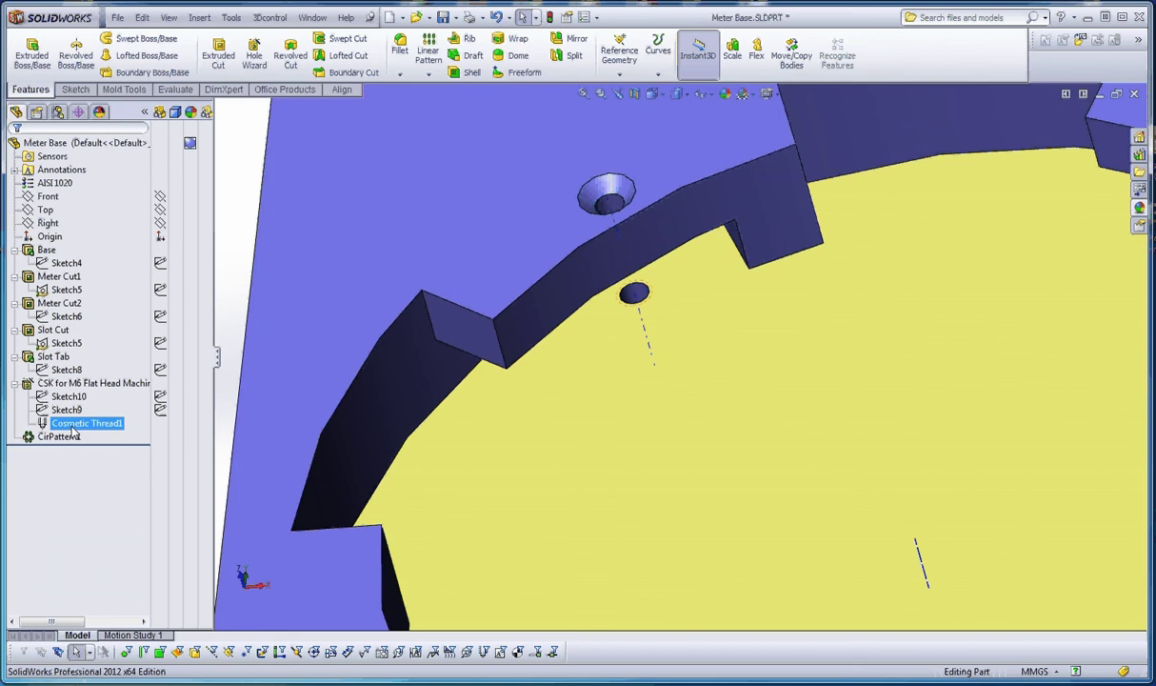
right_click(75, 424)
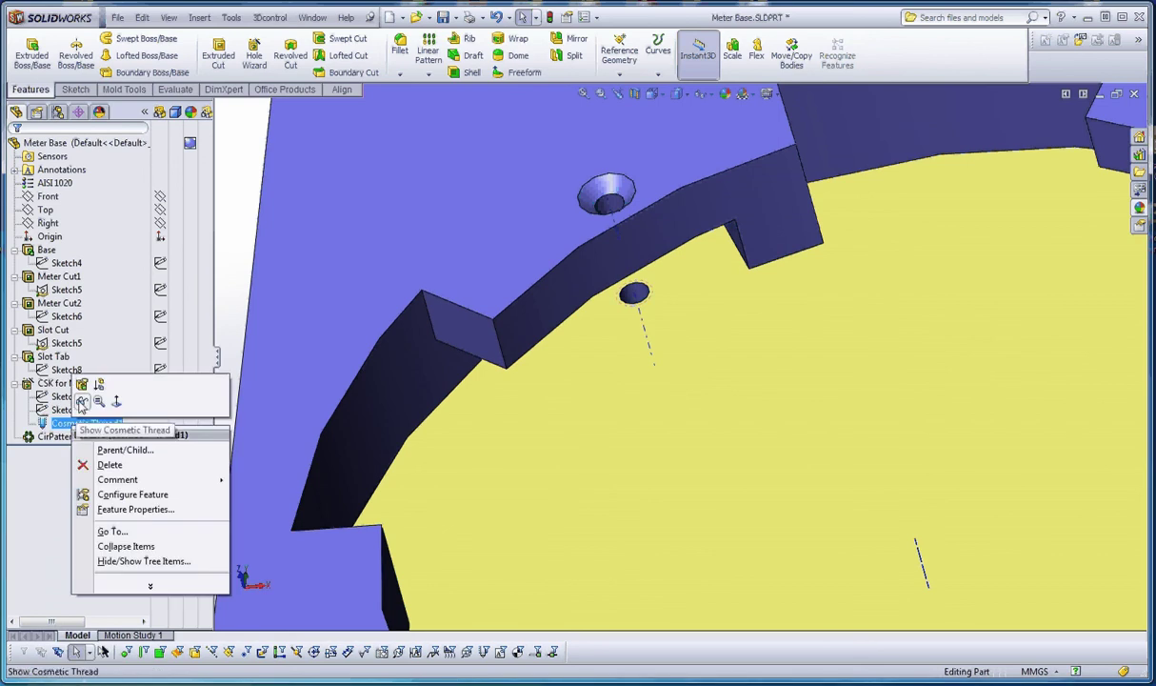
click(82, 401)
scroll(484, 368, up, 2)
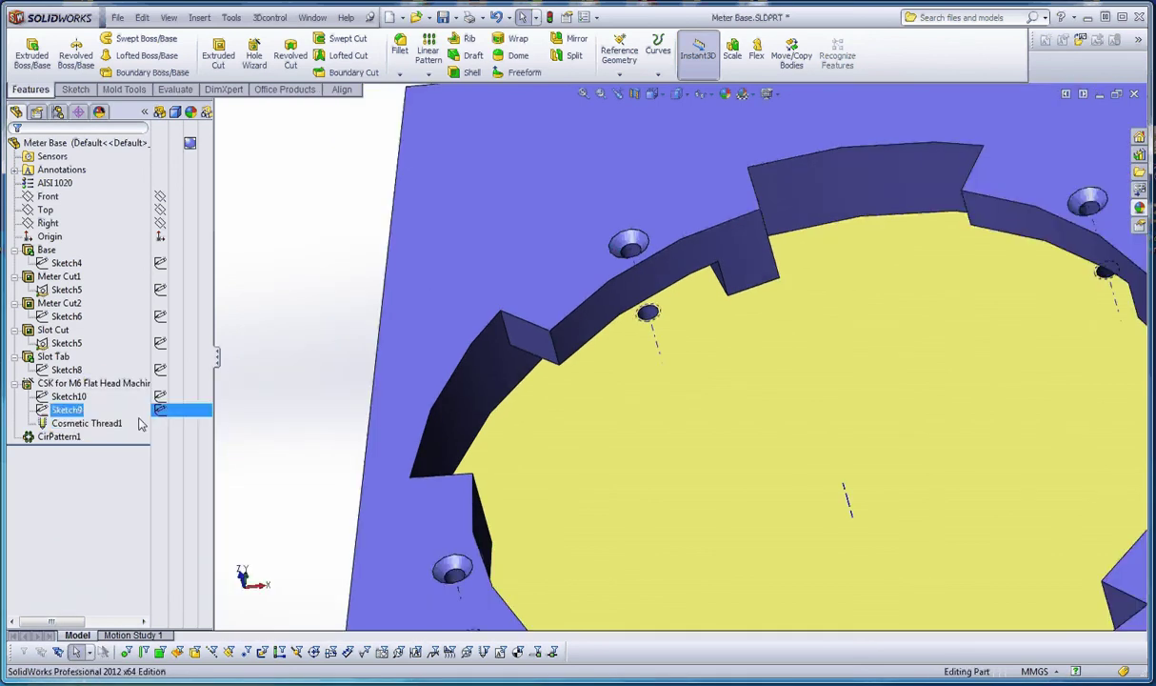
Examine the cosmetic thread in the recess floor up close beneath the original countersunk hole
scroll(657, 312, down, 4)
scroll(707, 310, up, 5)
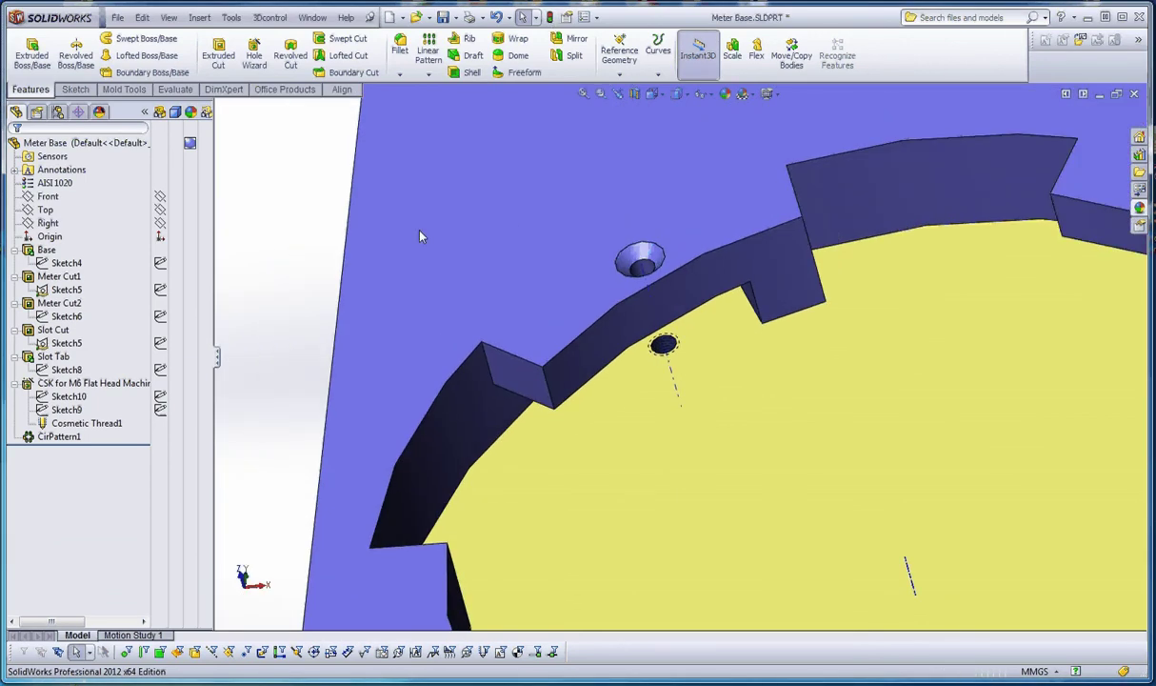
scroll(271, 361, up, 5)
scroll(648, 362, down, 6)
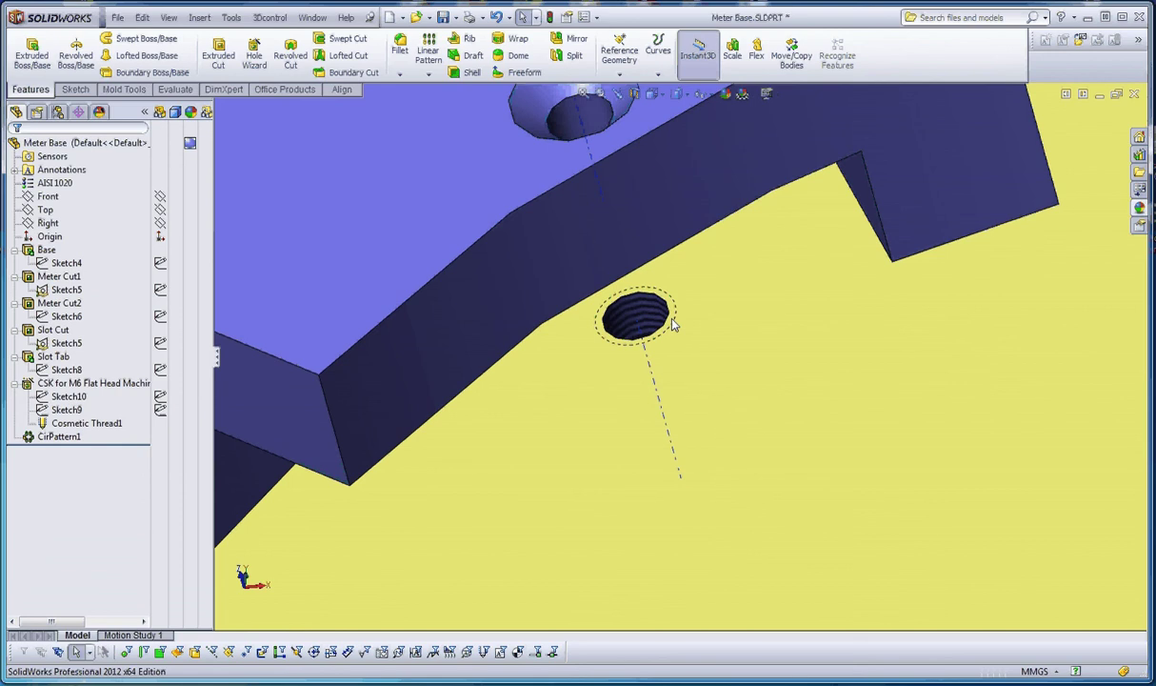
middle_drag(675, 324, 646, 329)
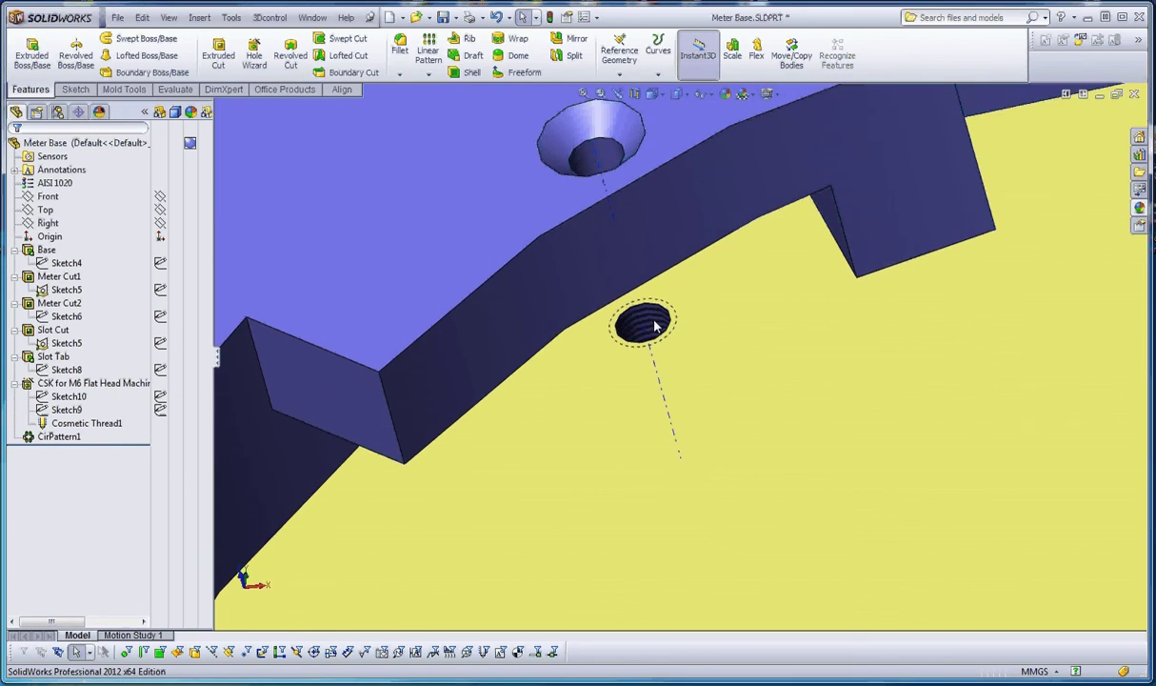
scroll(648, 329, up, 5)
scroll(640, 419, up, 5)
scroll(604, 462, down, 10)
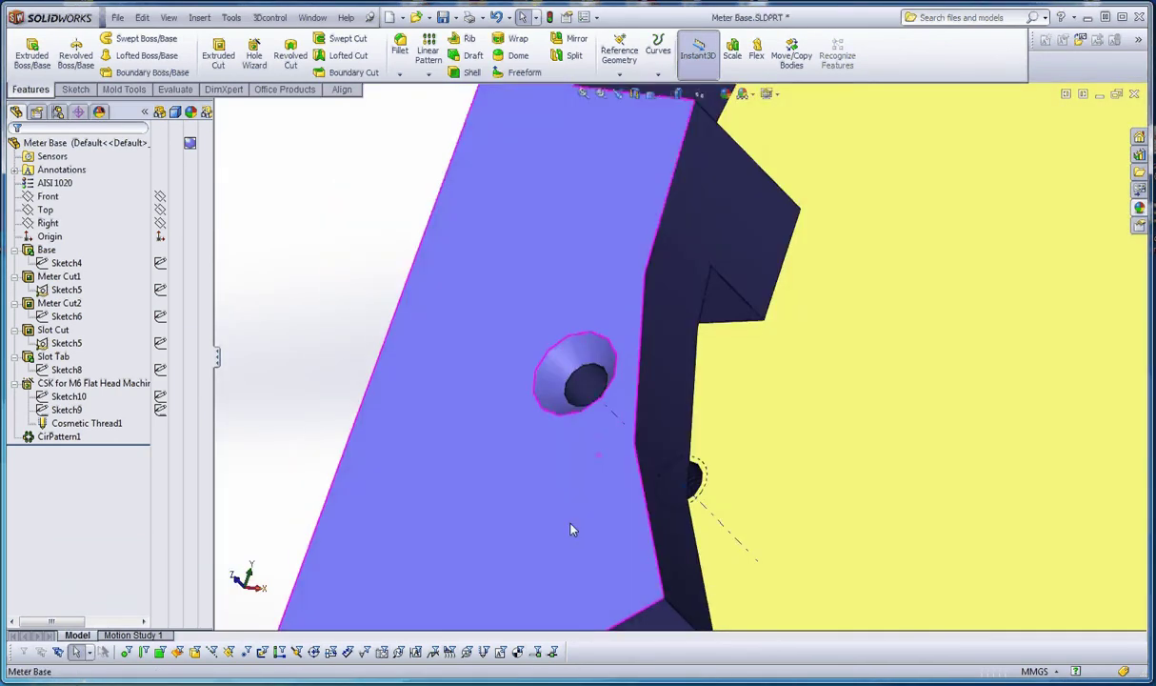
Inspect the patterned slots, countersunk holes and threads around the recess from several angles, ending with an overview of the base
middle_drag(571, 529, 724, 530)
scroll(694, 433, up, 8)
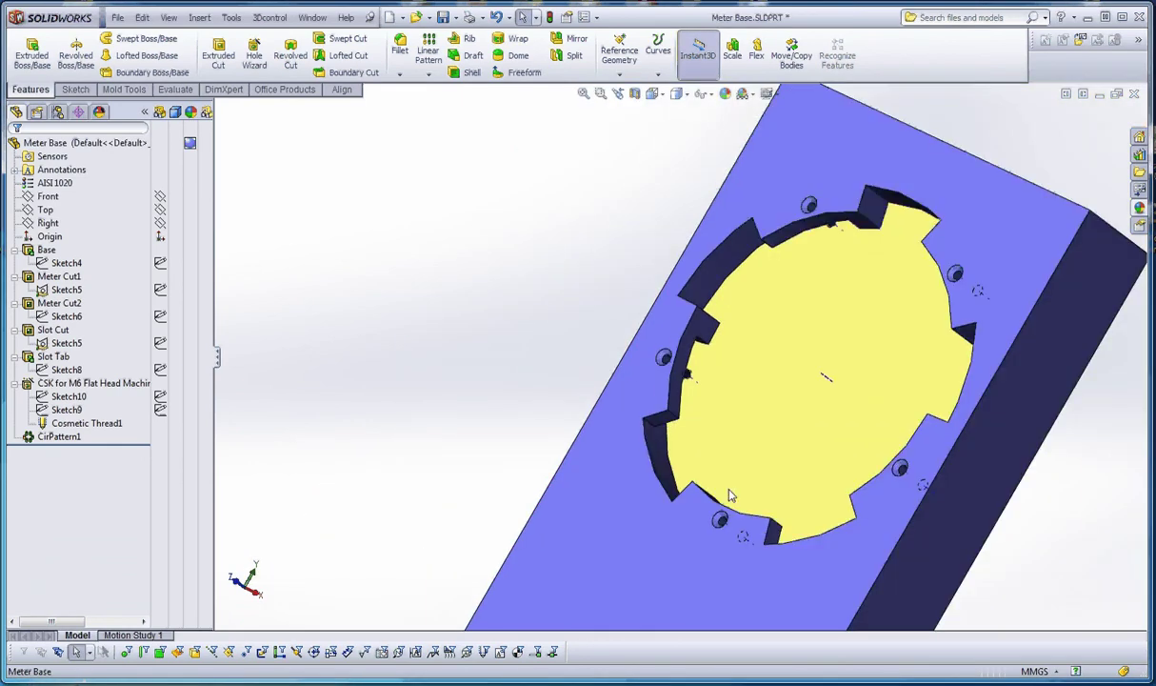
scroll(730, 495, down, 6)
middle_drag(730, 455, 753, 381)
scroll(713, 324, down, 4)
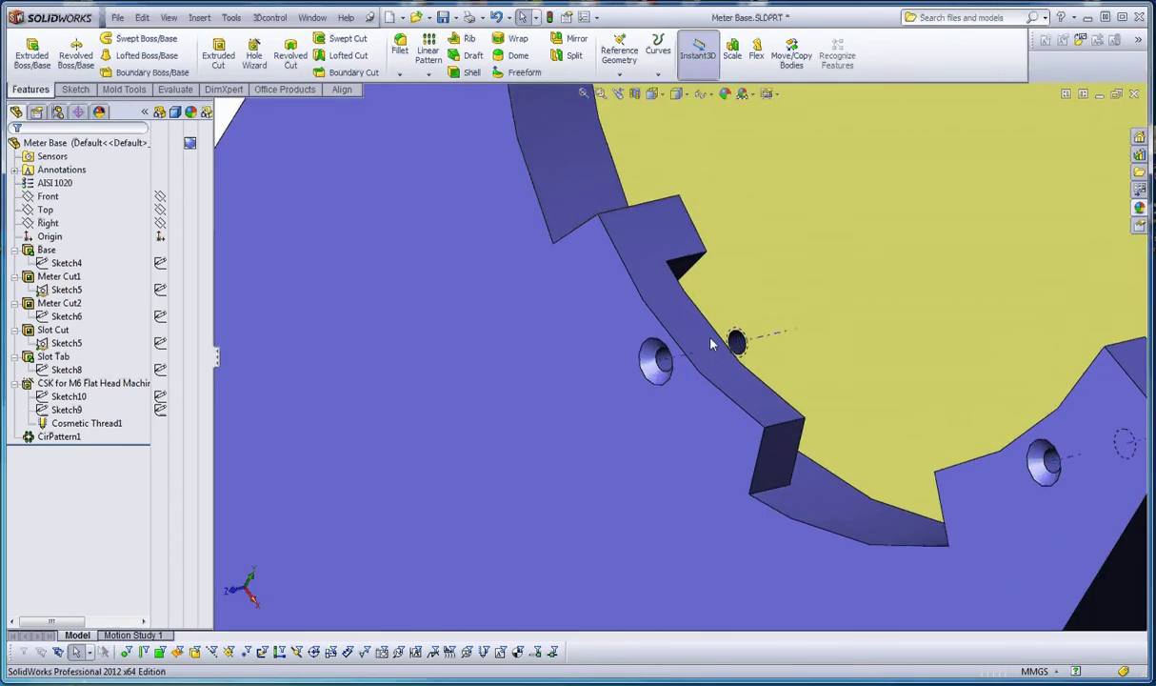
mouse_move(675, 403)
middle_down()
mouse_move(700, 384)
mouse_move(691, 413)
middle_up()
scroll(833, 390, up, 5)
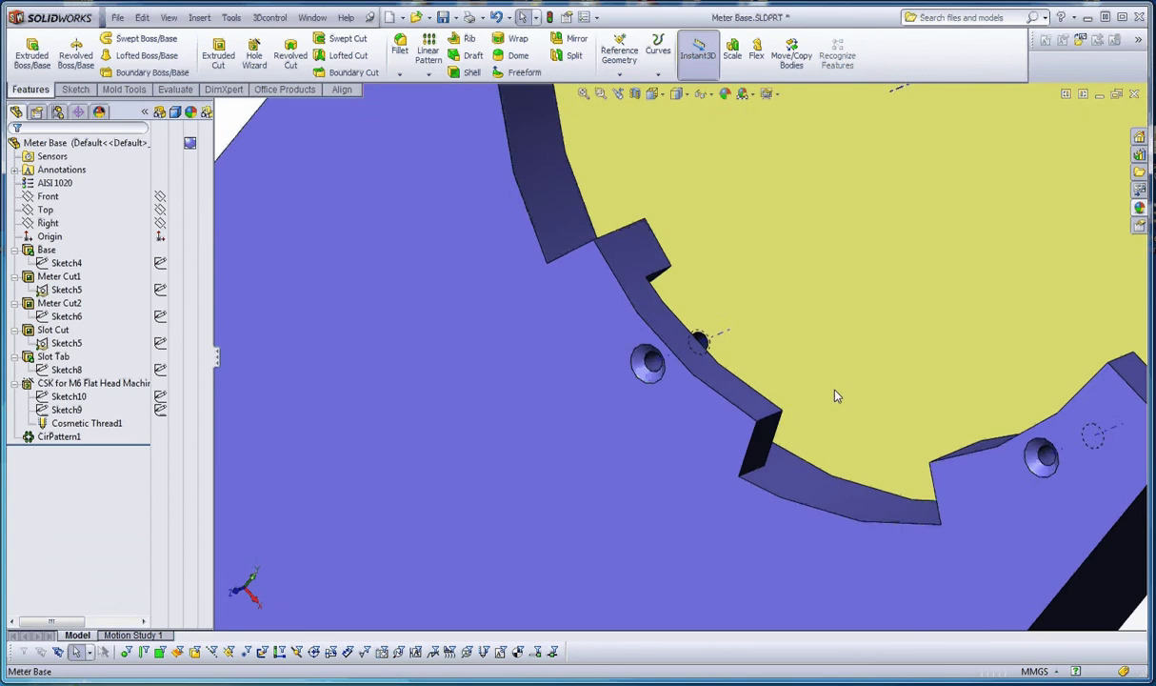
scroll(628, 338, down, 5)
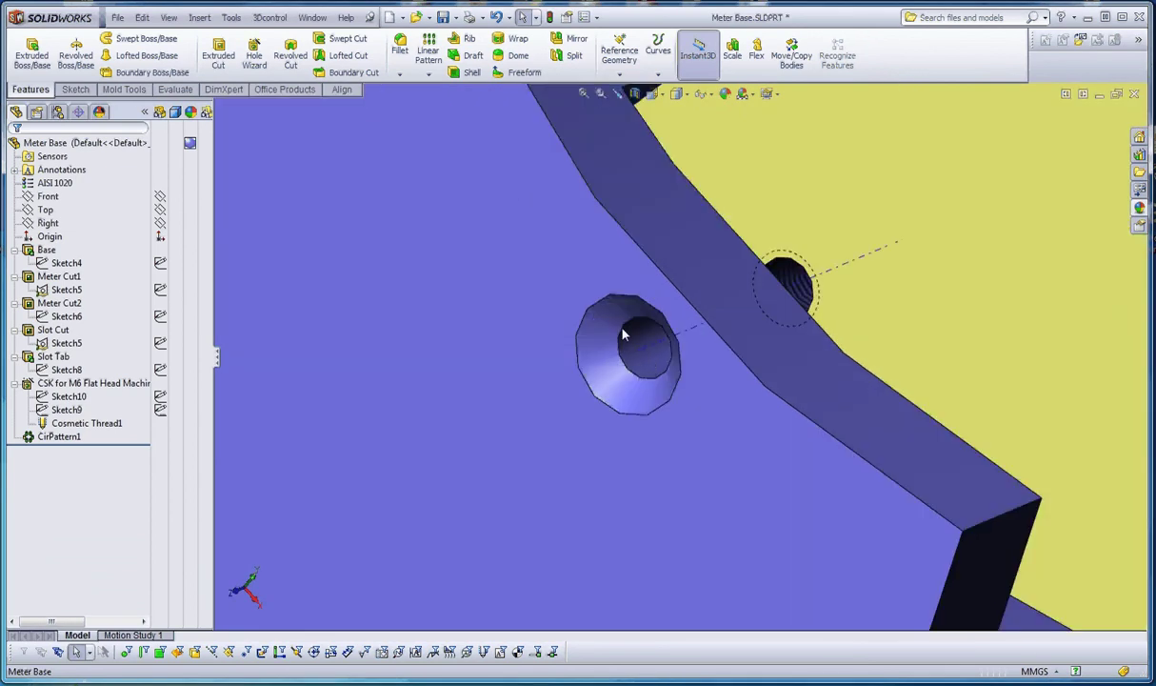
scroll(652, 359, up, 6)
middle_drag(808, 413, 934, 374)
scroll(928, 367, up, 4)
scroll(831, 228, down, 3)
scroll(834, 234, down, 5)
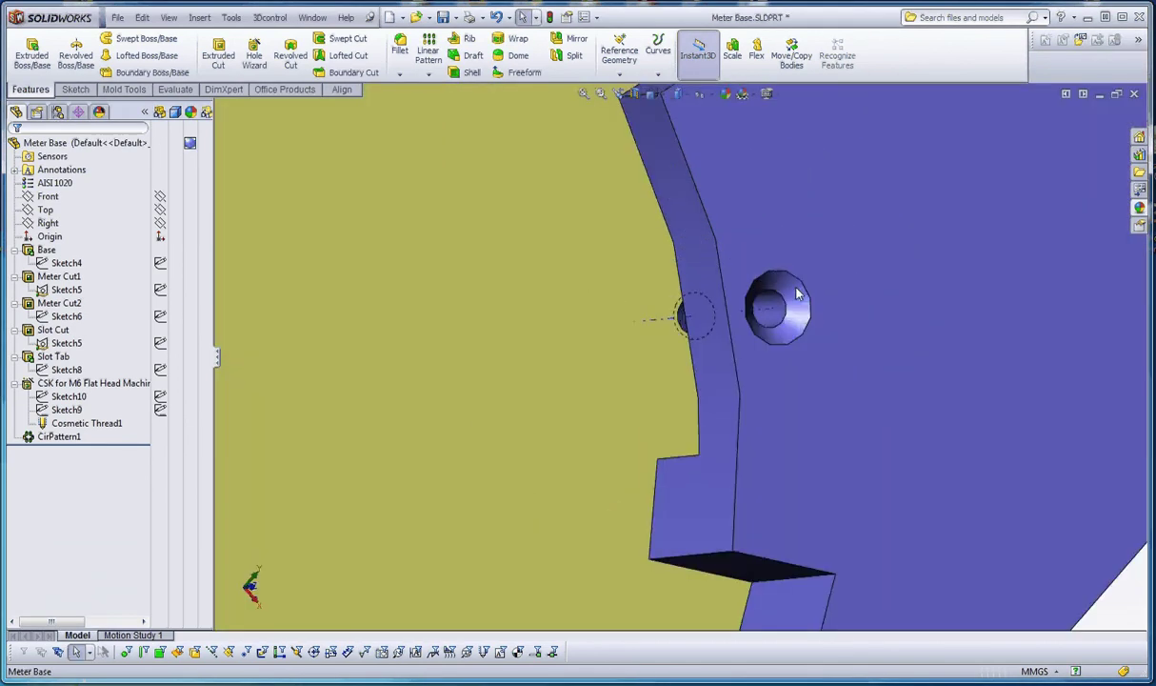
scroll(690, 373, up, 4)
scroll(689, 368, up, 3)
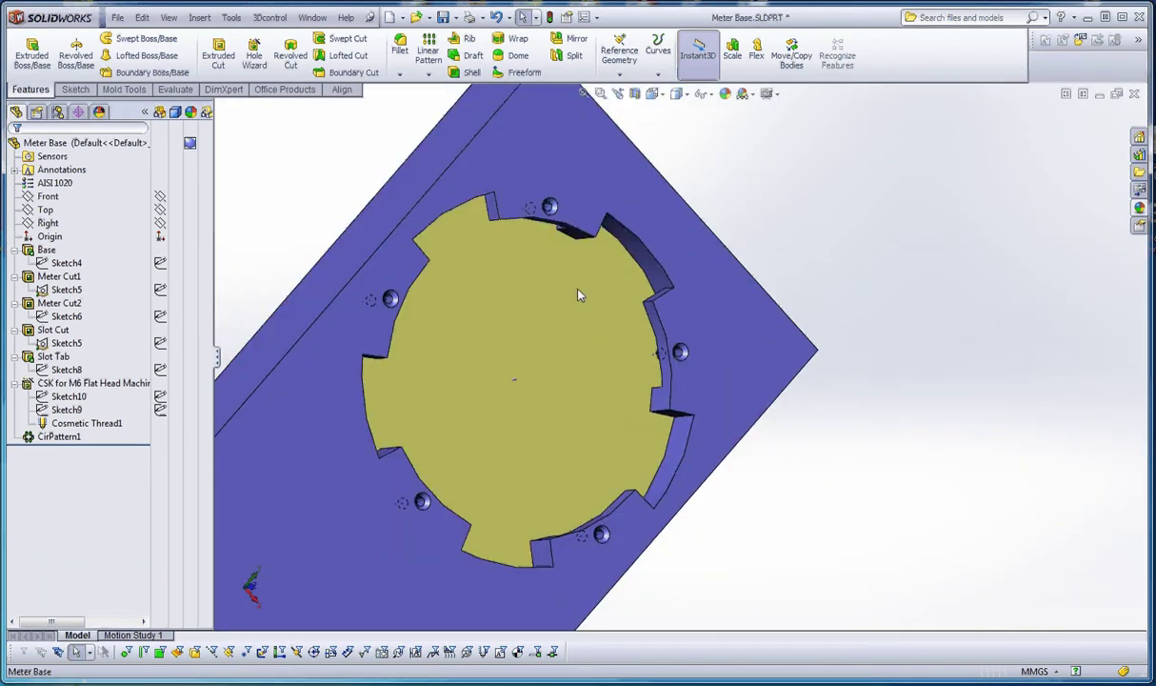
middle_drag(578, 293, 509, 209)
scroll(505, 208, down, 5)
scroll(566, 257, up, 4)
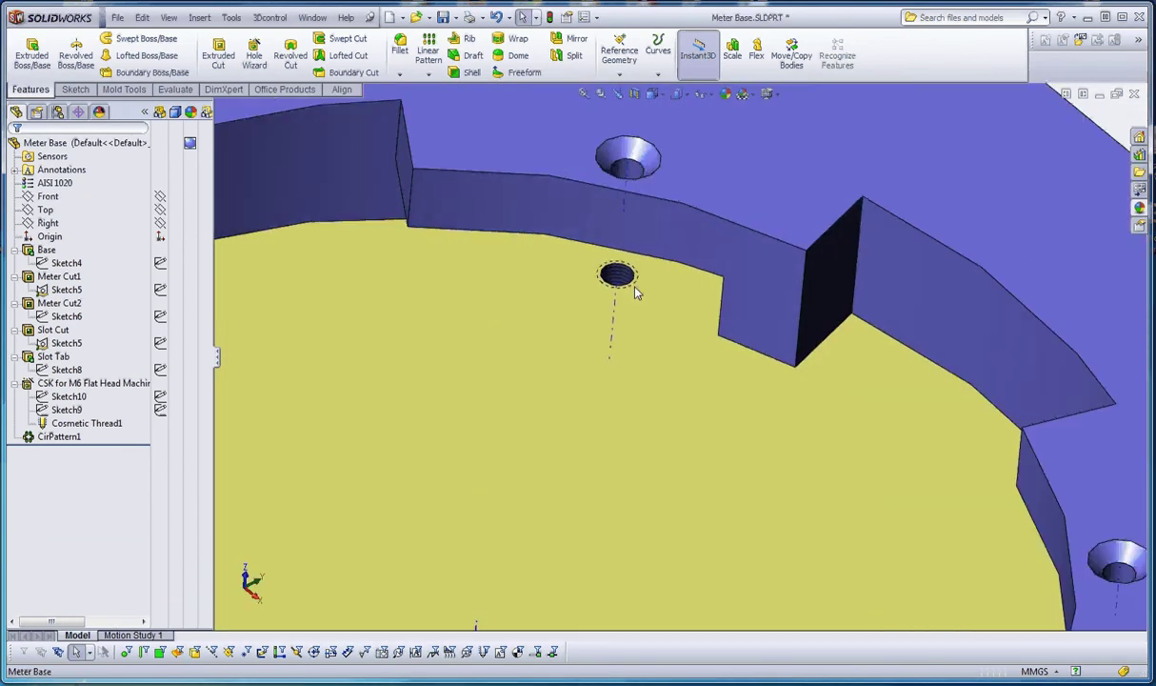
scroll(624, 299, up, 1)
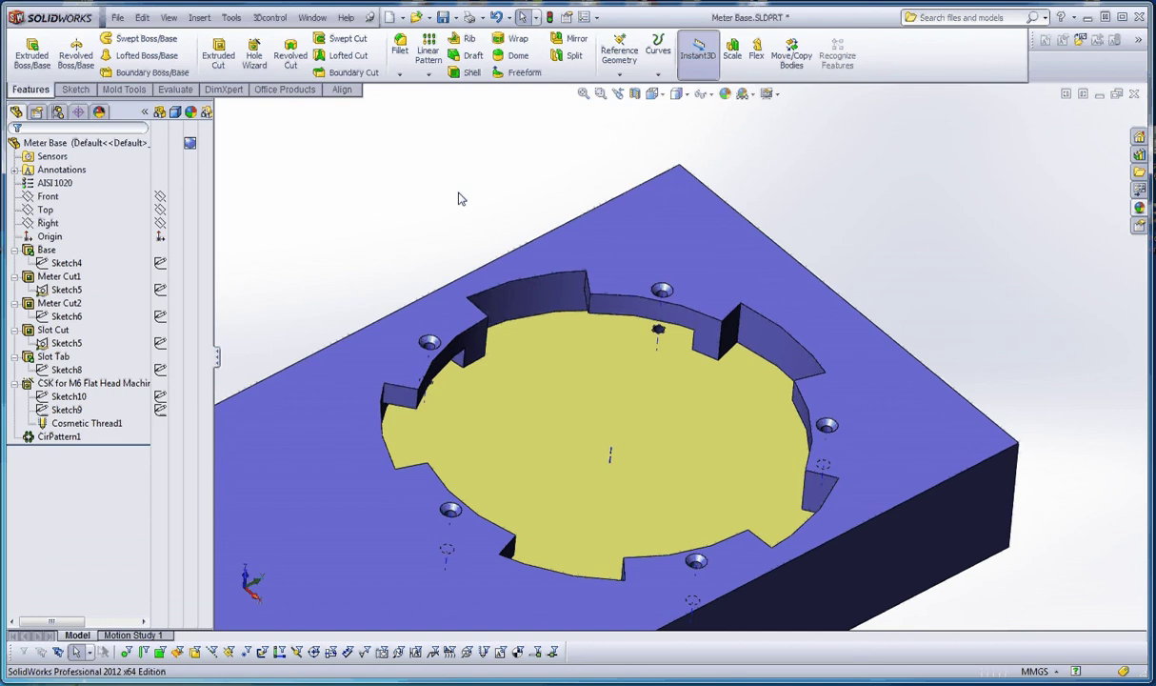
scroll(549, 320, up, 5)
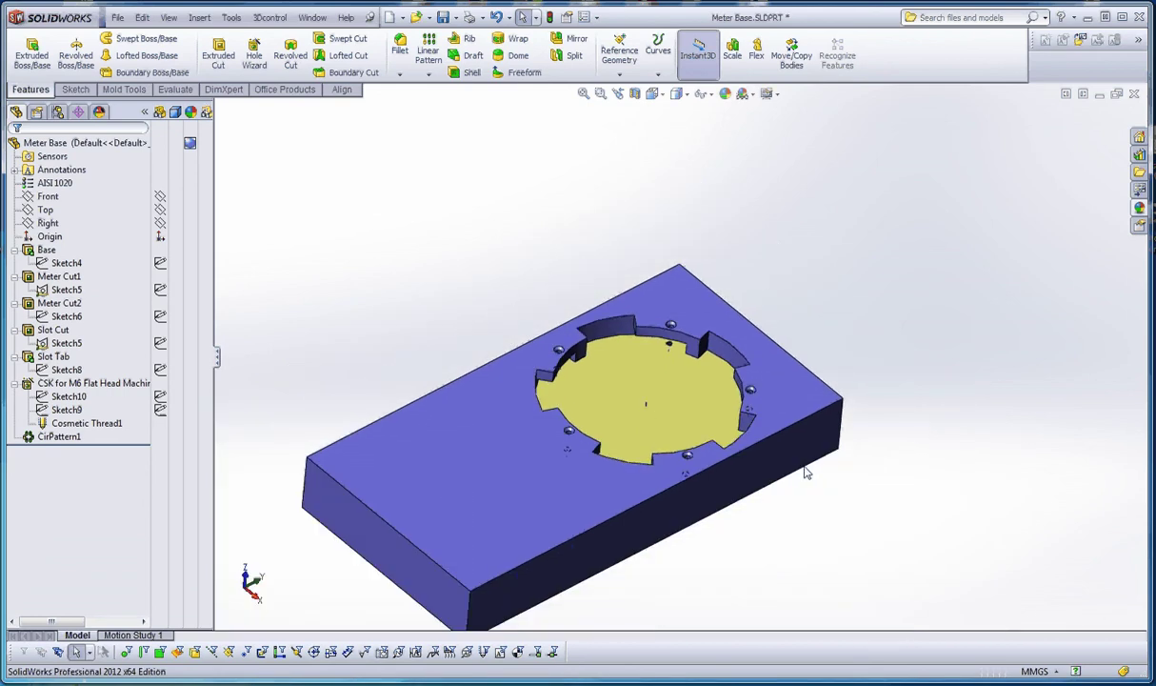